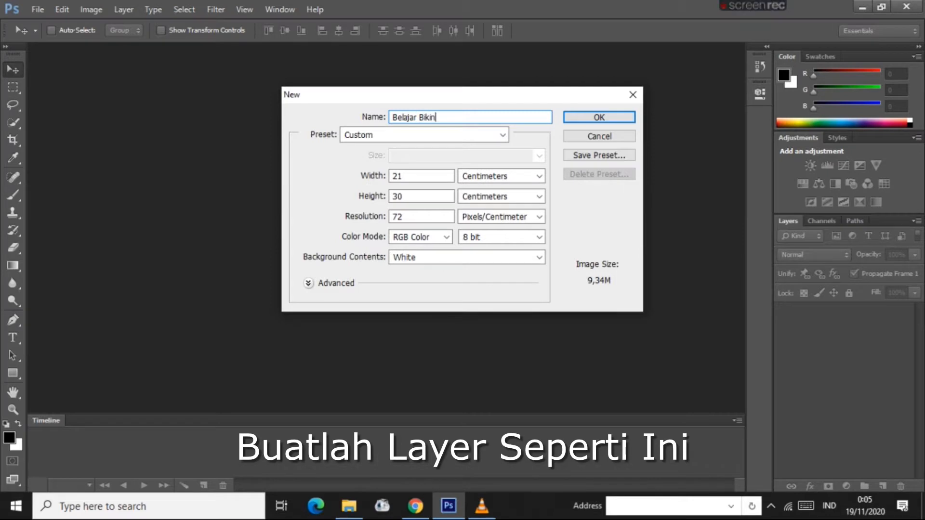
- Name the new 21 × 30 cm RGB document "Belajar Bikin Poster" and create it
type("Poster")
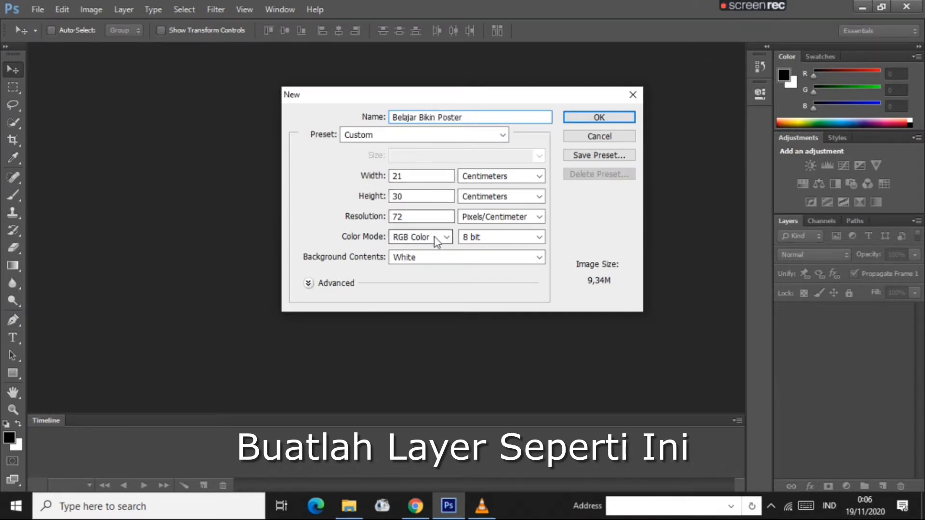
left_click(587, 119)
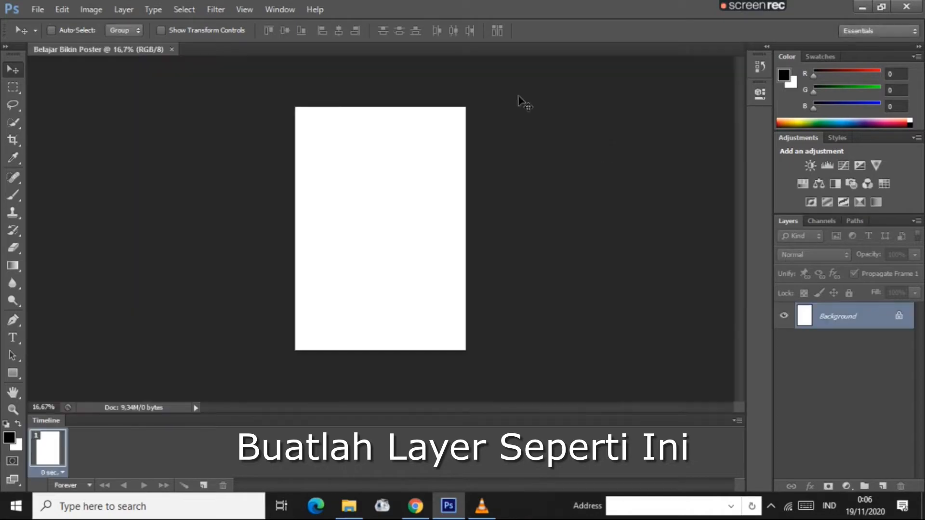
- Open the peta image and copy it into the poster document so that it covers the whole page as background
left_click(44, 10)
left_click(53, 36)
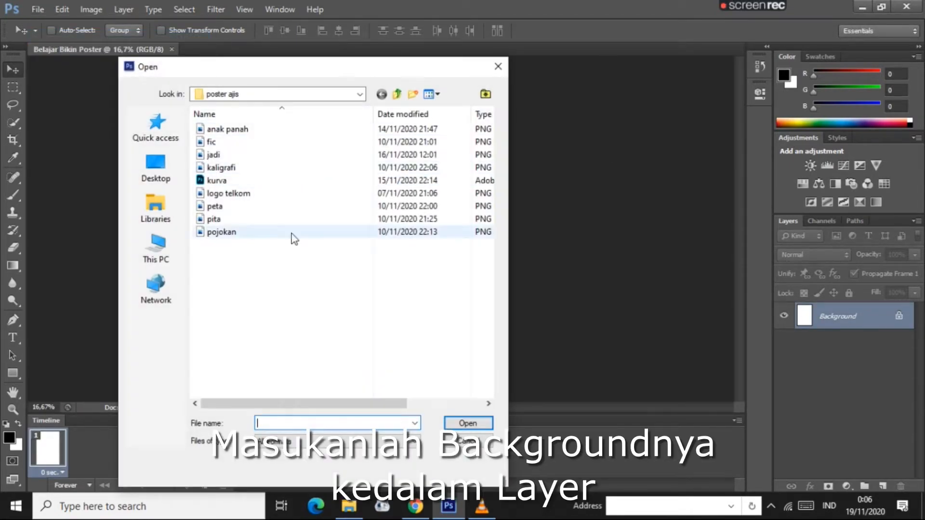
left_click(262, 207)
left_click(485, 423)
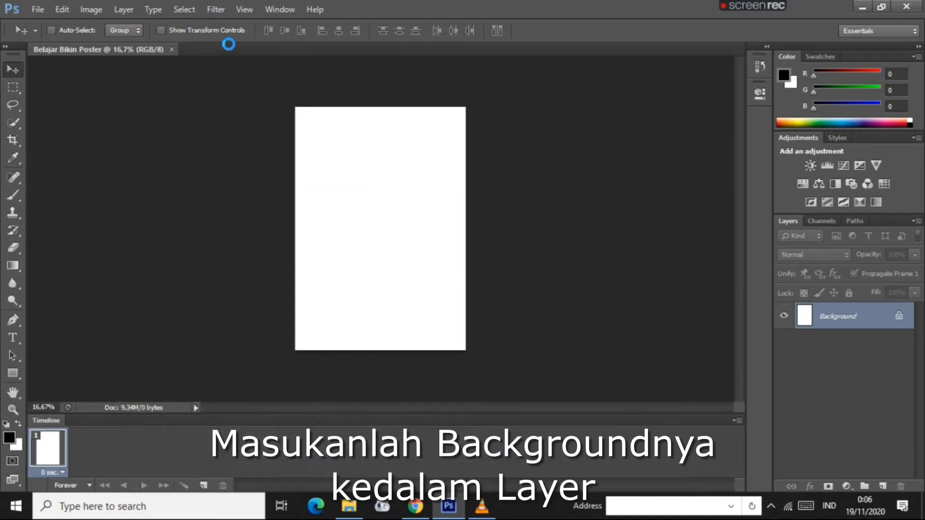
key("ctrl+a")
left_click_drag(405, 219, 397, 194)
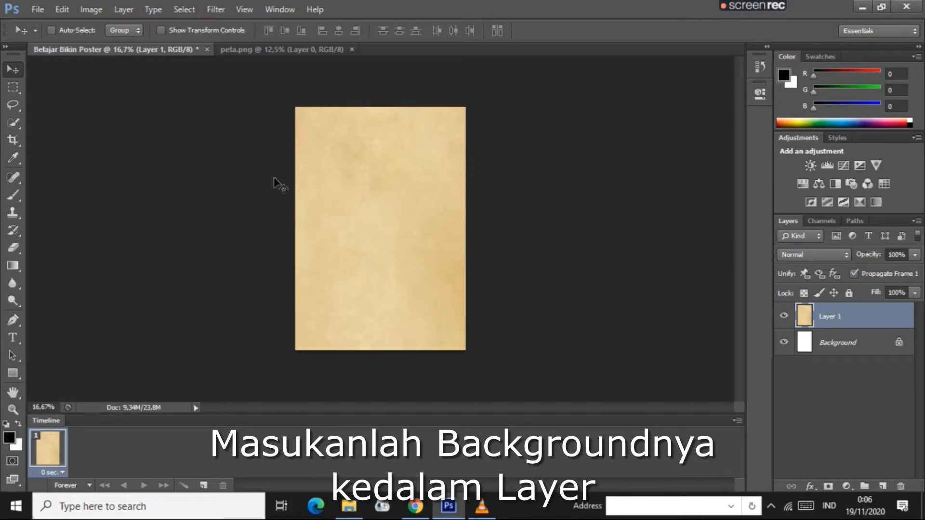
- Open the pojokan image, close peta.png, and bring the ornament into the poster's upper-left corner
left_click(38, 9)
left_click(61, 38)
double_click(262, 231)
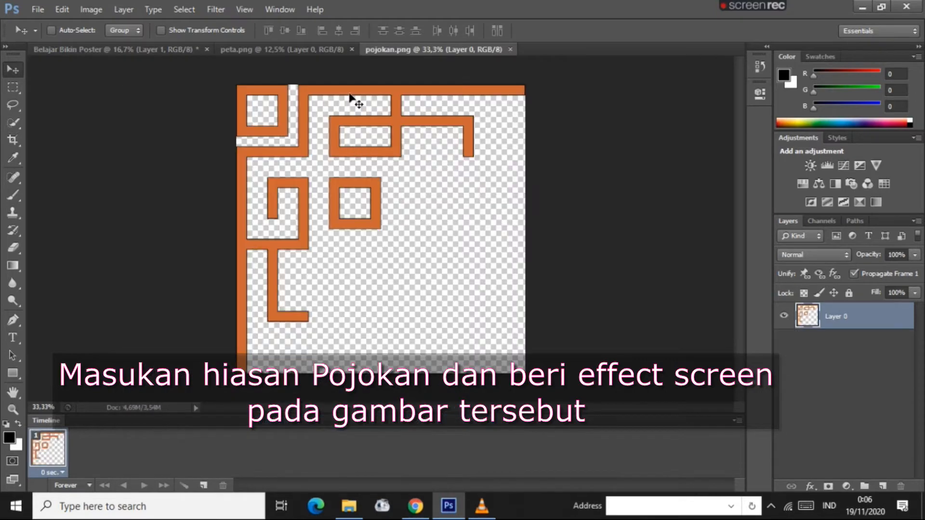
left_click(352, 49)
left_click_drag(351, 126, 364, 143)
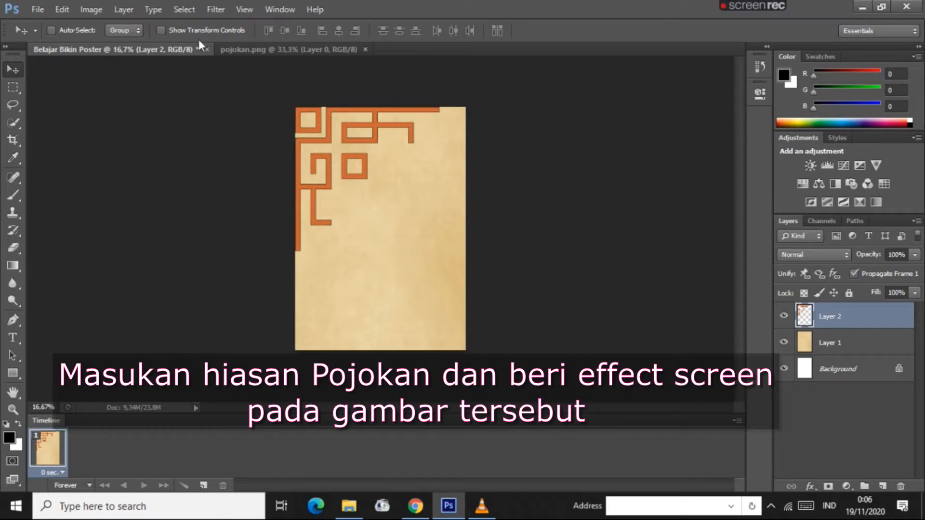
- Scale the corner ornament to about 57% against the poster's upper-left corner and set its blend mode to Screen
left_click(54, 11)
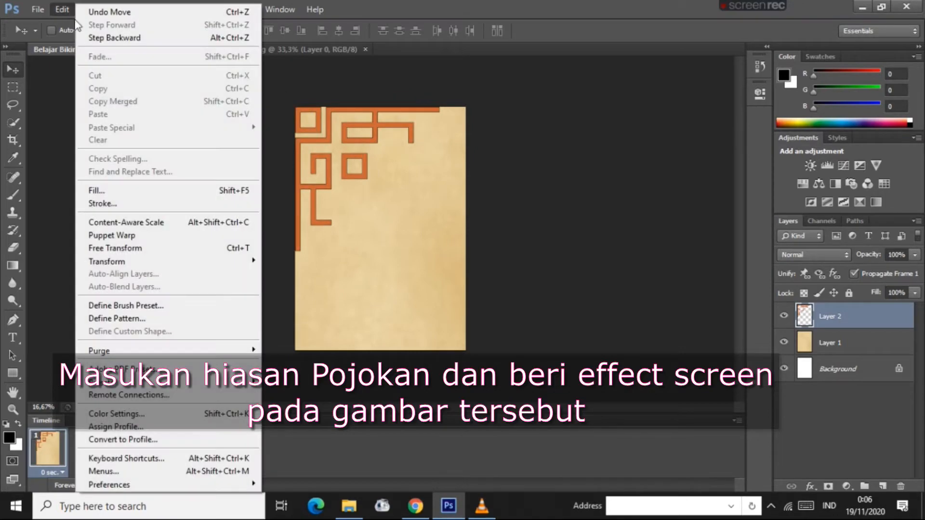
left_click(141, 248)
left_click_drag(437, 247, 377, 188)
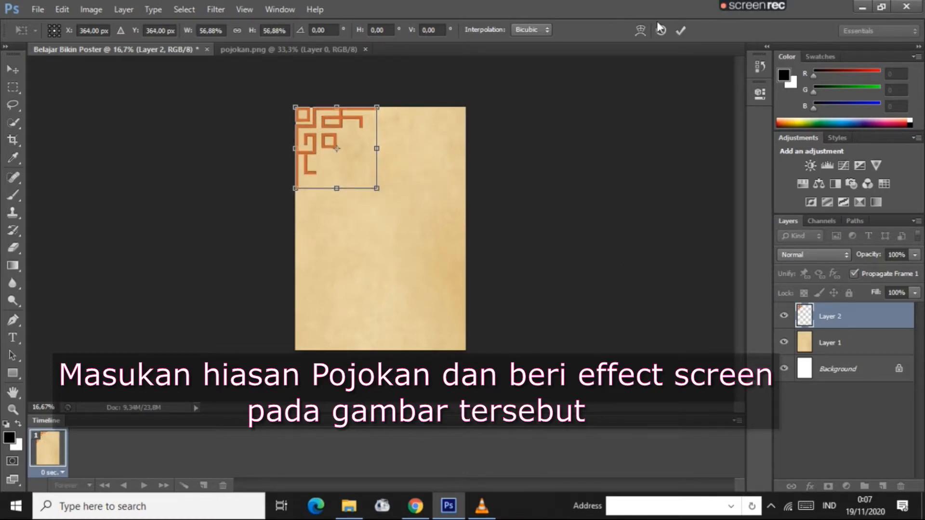
left_click(680, 31)
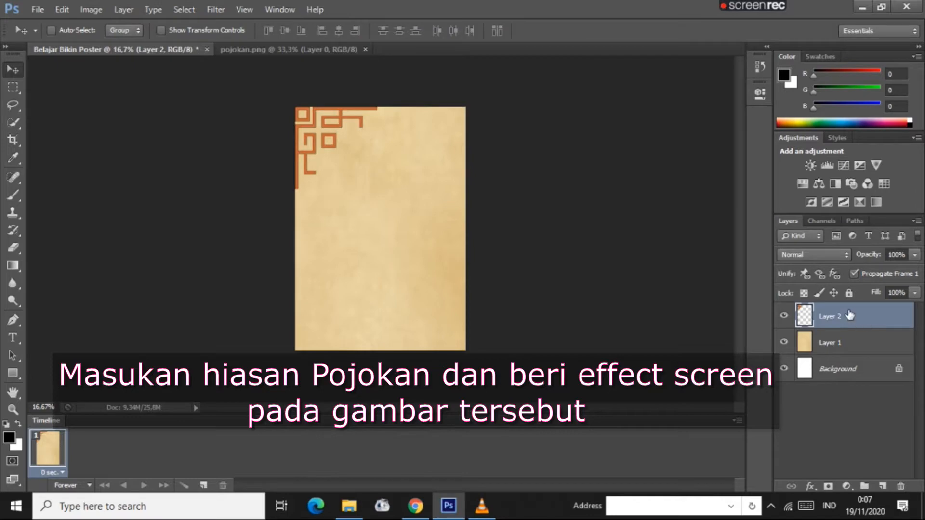
left_click(819, 254)
left_click(809, 118)
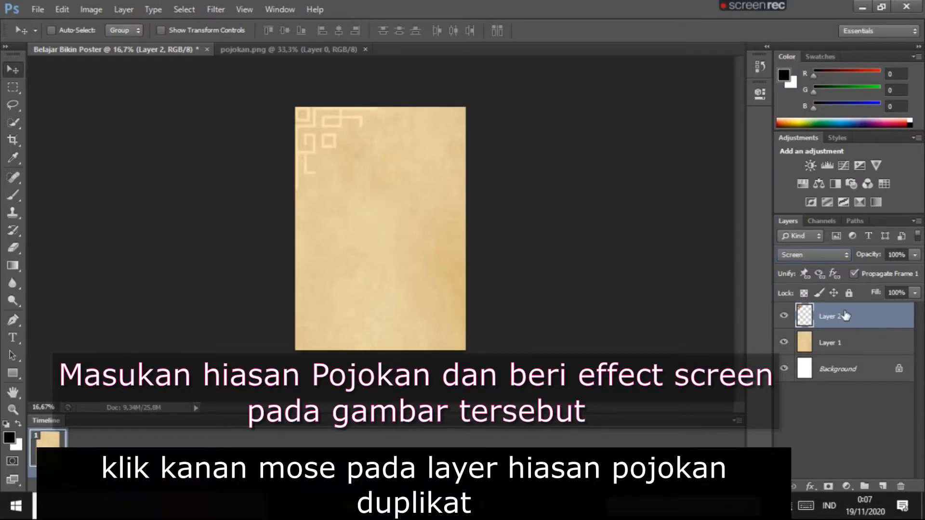
- Duplicate the ornament layer and move the copy across to the right half of the poster's upper edge
right_click(844, 316)
left_click(734, 115)
left_click(585, 152)
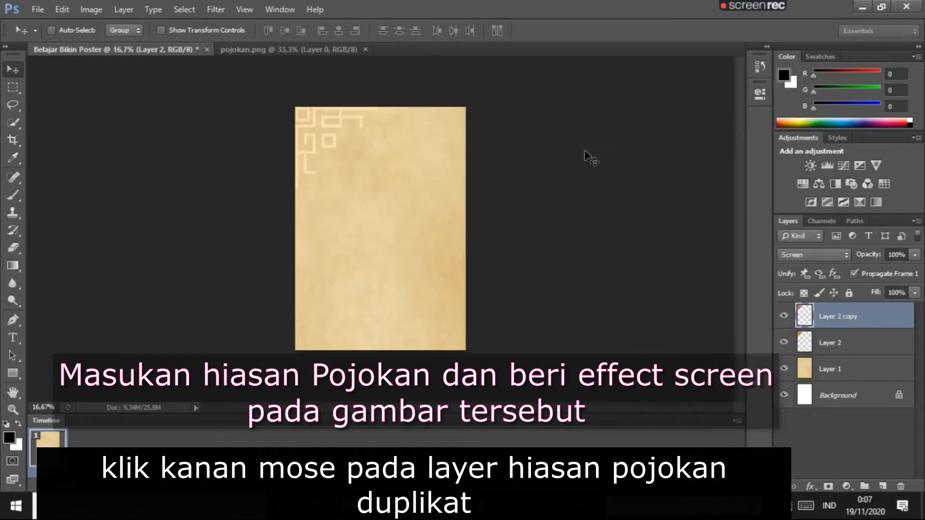
left_click_drag(330, 137, 409, 138)
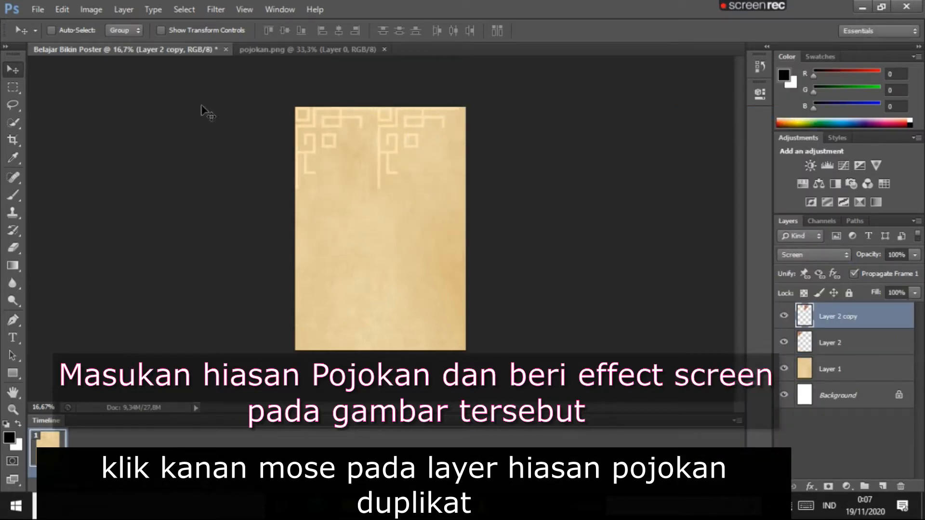
- Rotate the copied ornament 90° and align it with the poster's upper-right corner
key("ctrl+t")
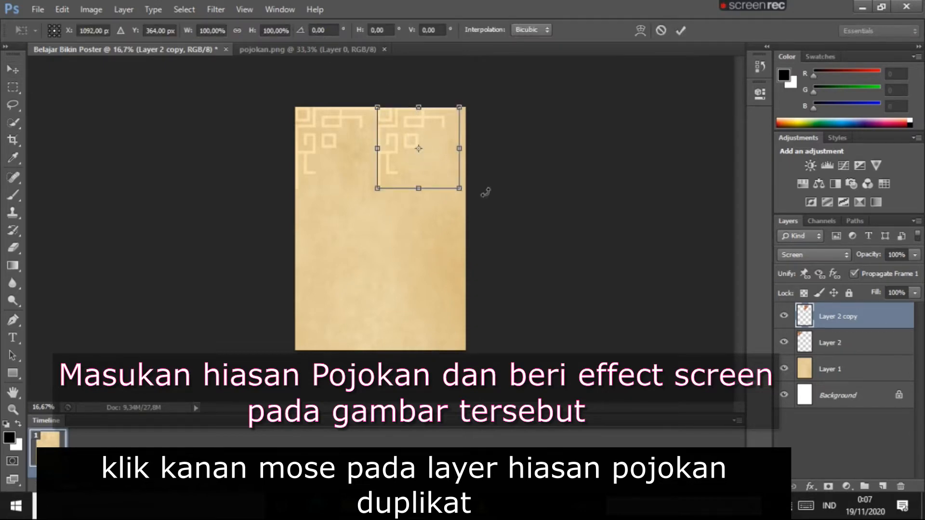
left_click_drag(470, 187, 373, 202)
left_click(322, 30)
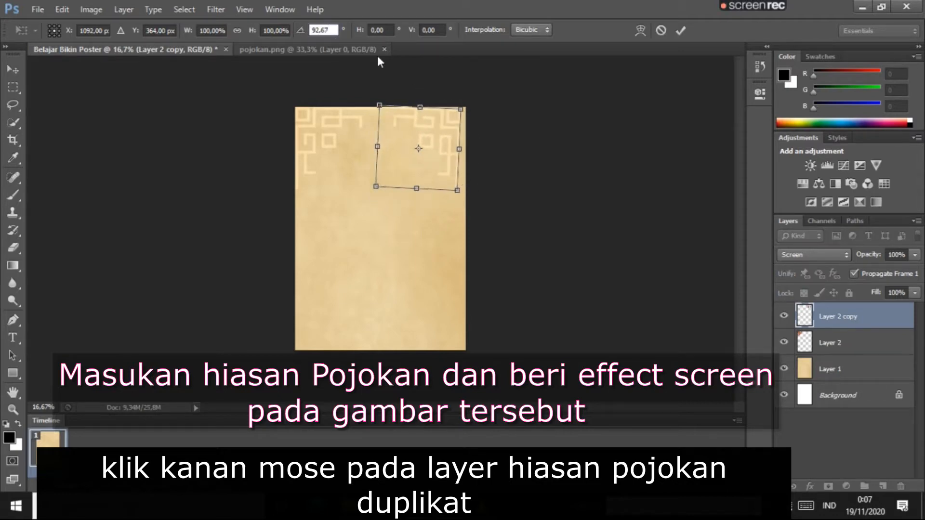
type("90")
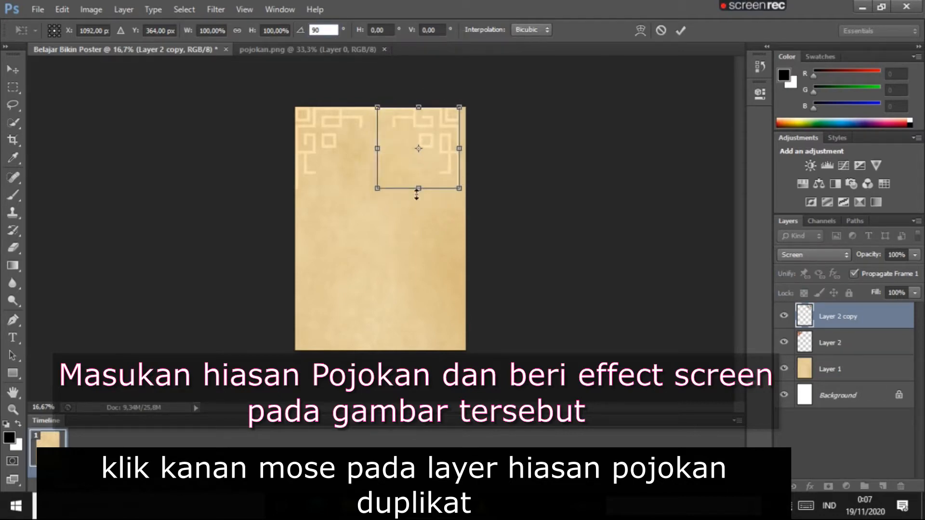
left_click_drag(419, 148, 434, 148)
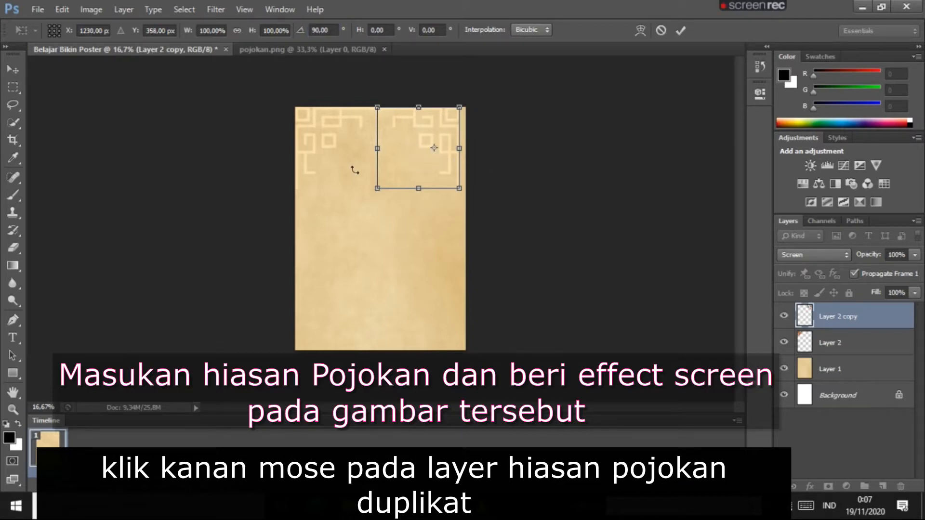
left_click(680, 30)
mouse_move(438, 141)
left_mouse_down()
mouse_move(439, 155)
mouse_move(449, 143)
left_mouse_up()
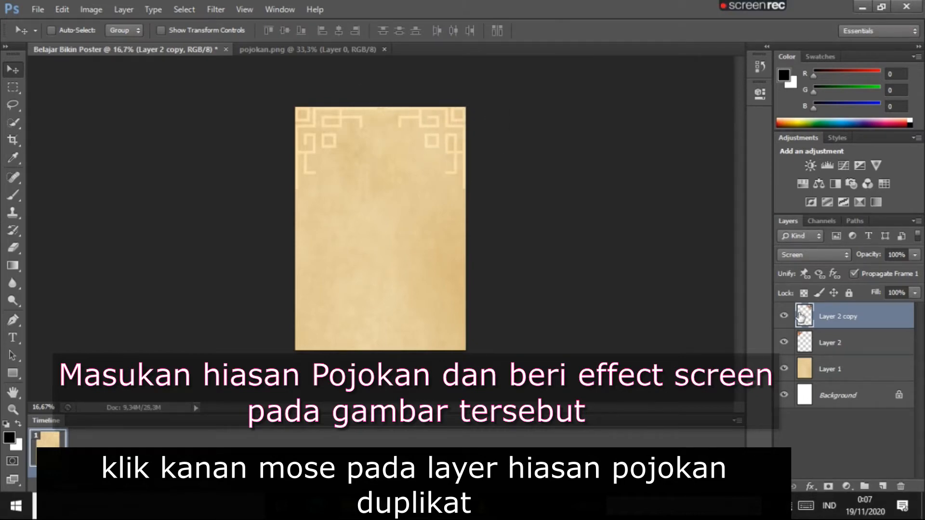
- Duplicate Layer 2 again and move the new copy straight down along the poster's left edge
right_click(826, 345)
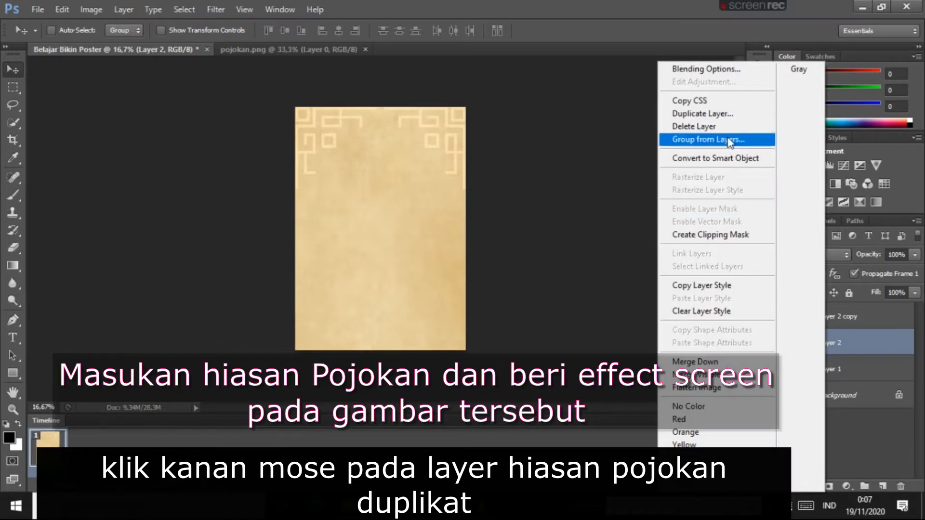
left_click(718, 112)
left_click(565, 154)
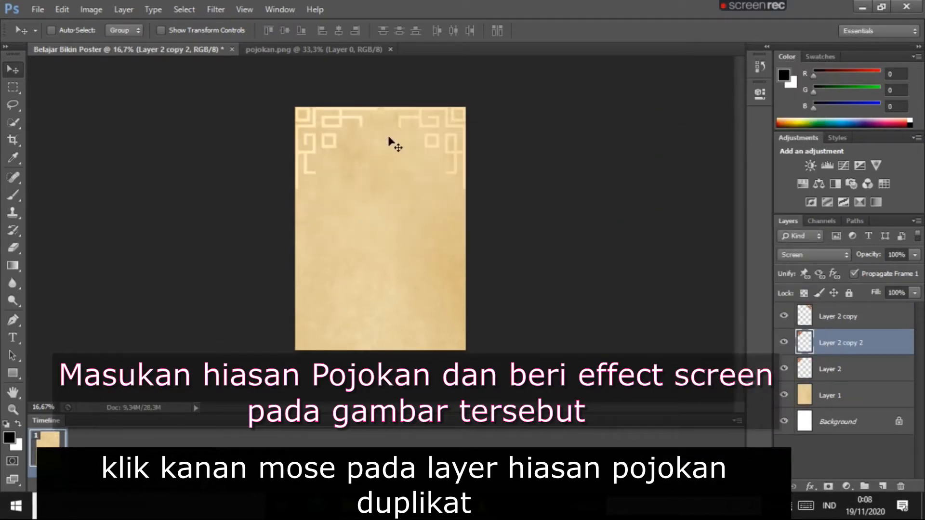
left_click_drag(339, 143, 335, 239)
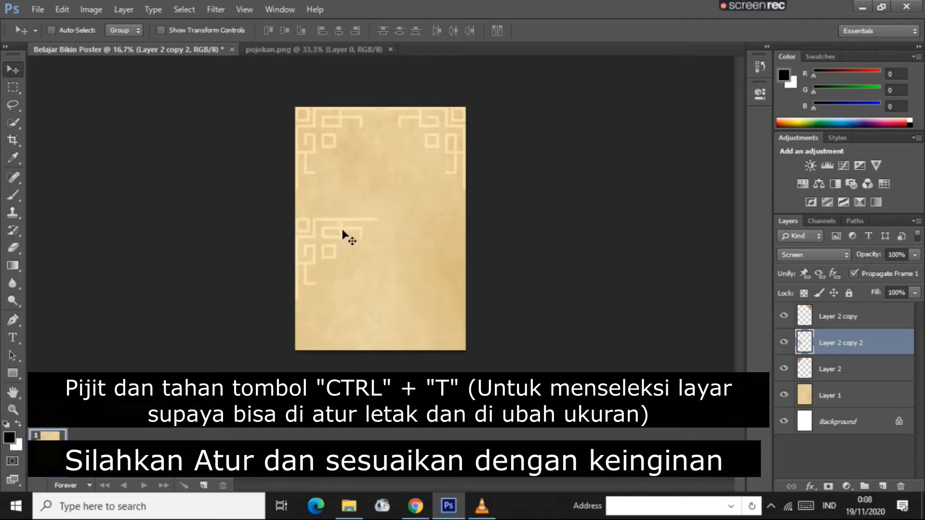
- Rotate the second ornament copy 180° and move it into the poster's lower-right corner
key("ctrl+t")
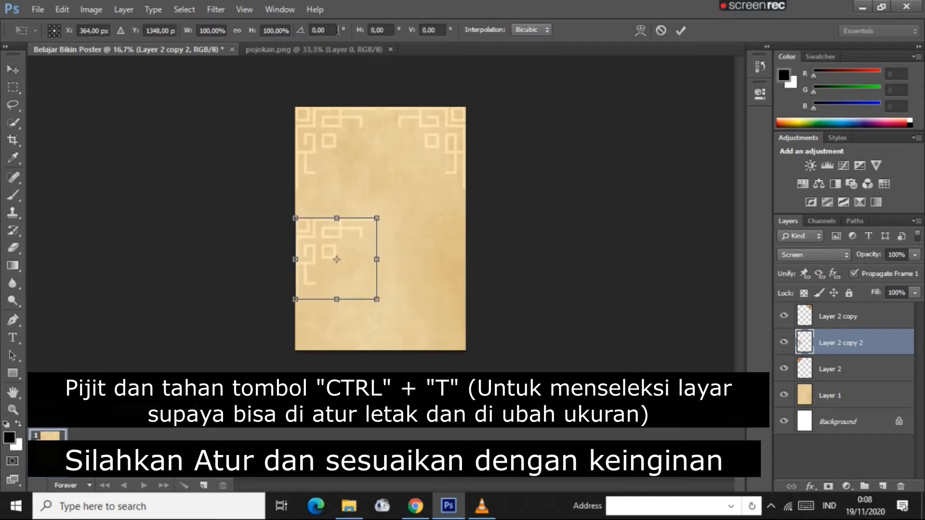
type("180")
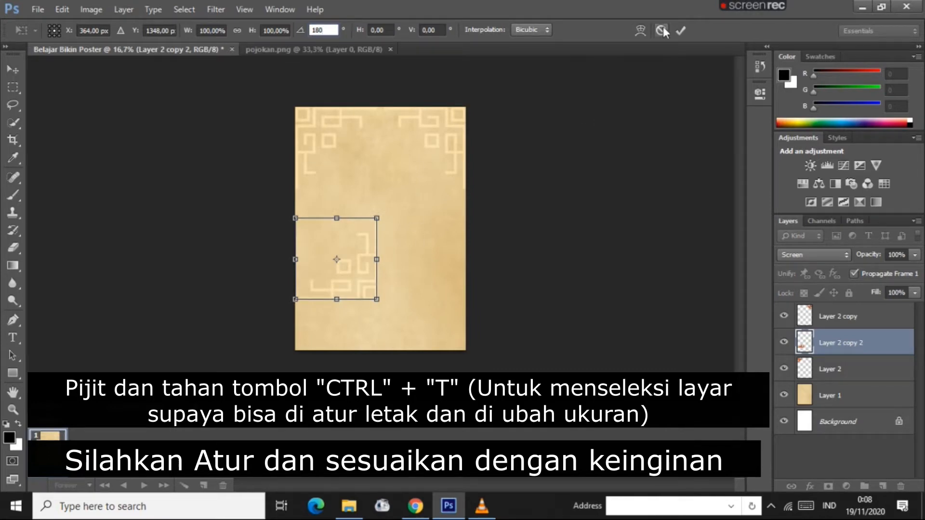
left_click(681, 30)
left_click_drag(374, 283, 456, 330)
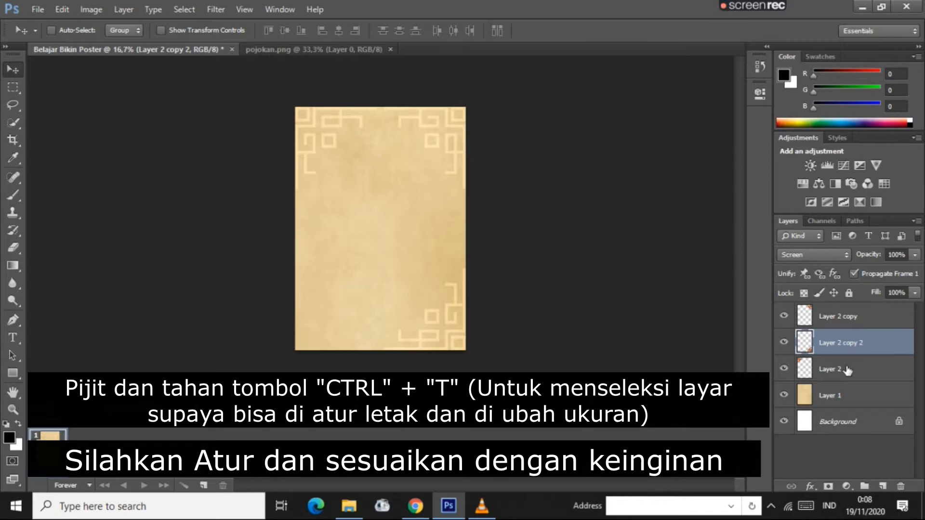
- Make a third copy of the Layer 2 ornament and move it to the middle of the poster
right_click(847, 370)
left_click(725, 108)
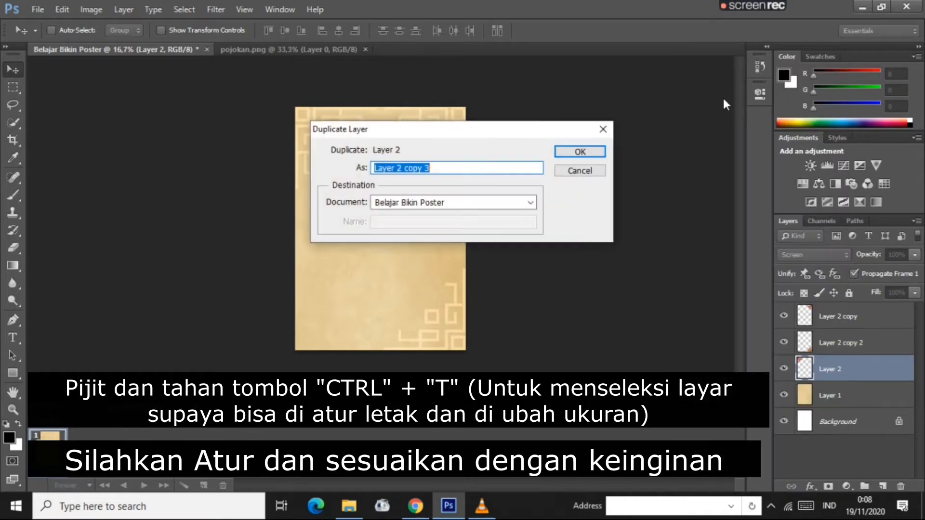
left_click(567, 155)
left_click_drag(345, 140, 364, 210)
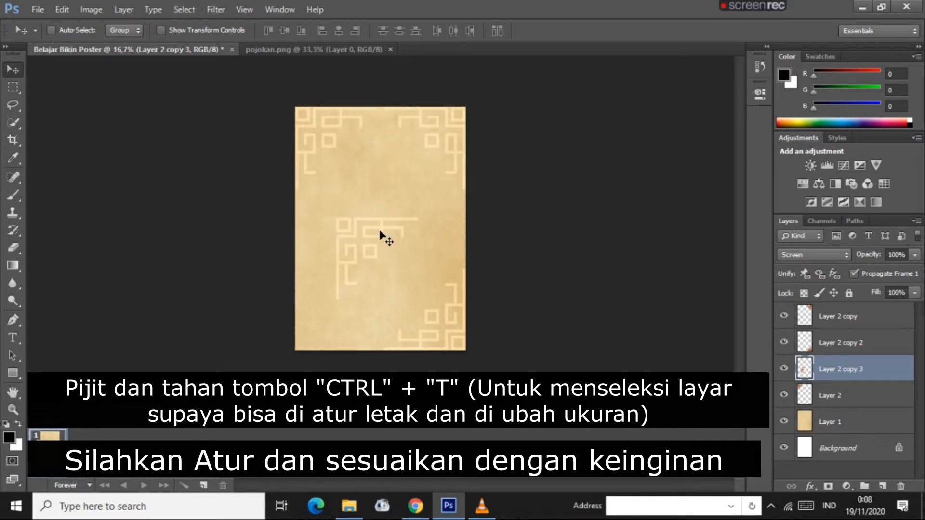
- Rotate the third ornament copy -90° and move it into the poster's lower-left corner
key("ctrl+t")
left_click(336, 30)
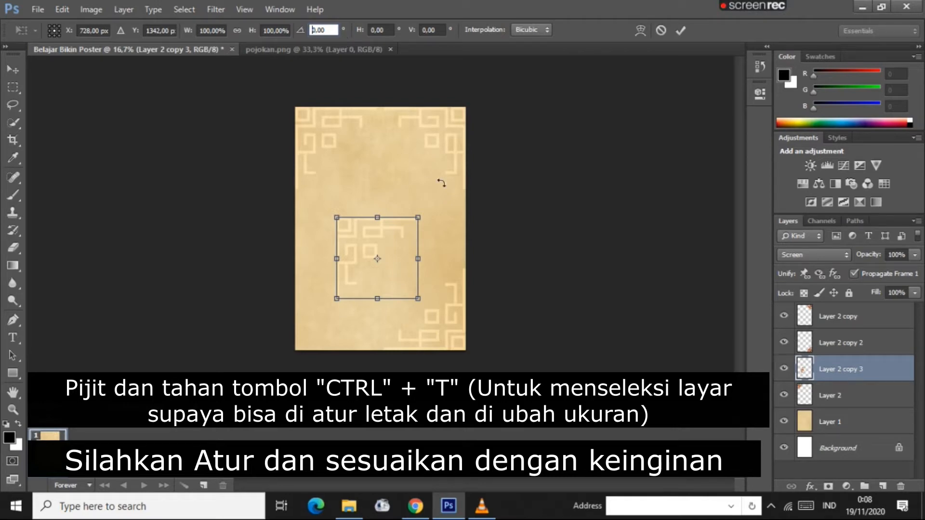
left_click_drag(433, 313, 419, 217)
type("-90")
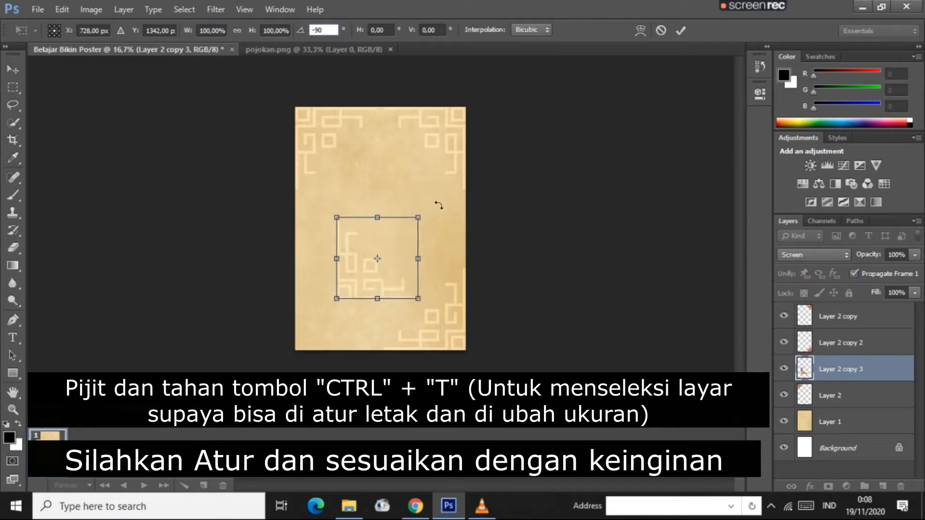
left_click(680, 30)
left_click_drag(368, 283, 336, 338)
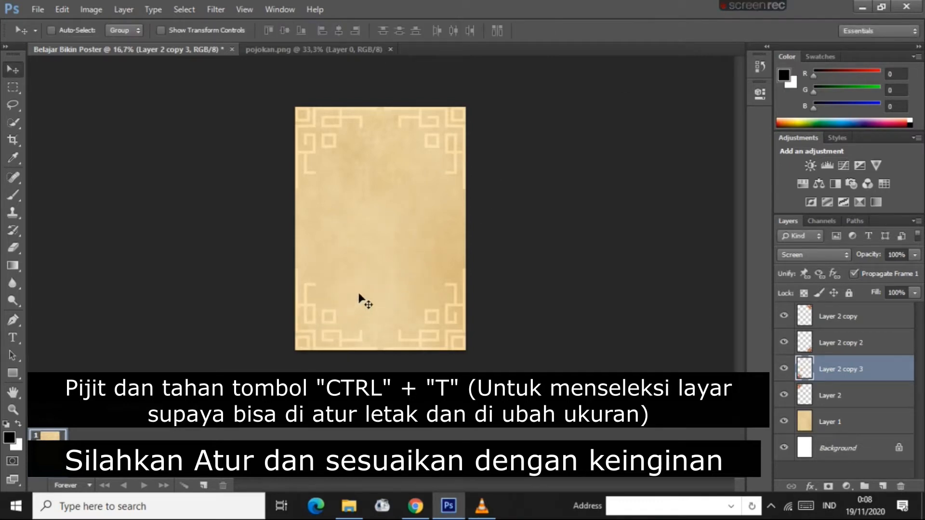
- Add the text "Ayo" in the Sore font at 72 pt and position it in the upper middle of the poster
key("t")
left_click_drag(336, 199, 370, 214)
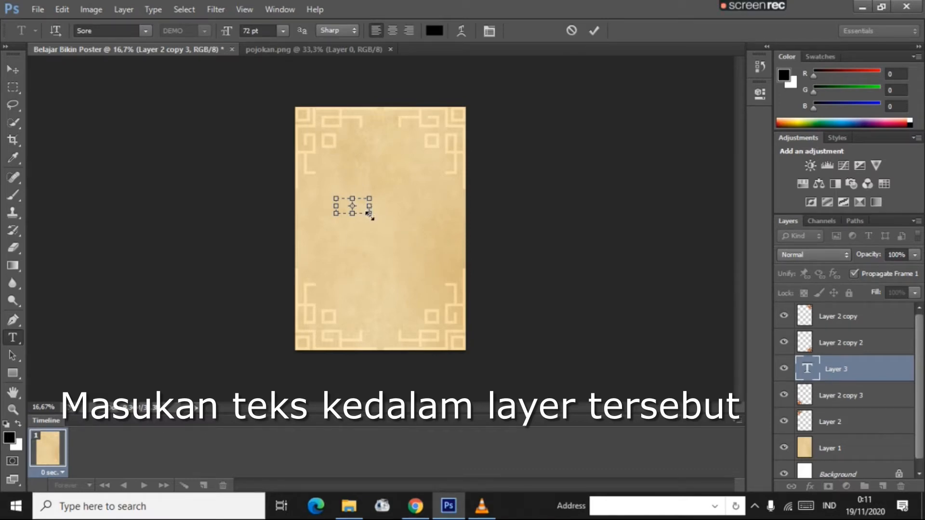
left_click_drag(369, 213, 415, 239)
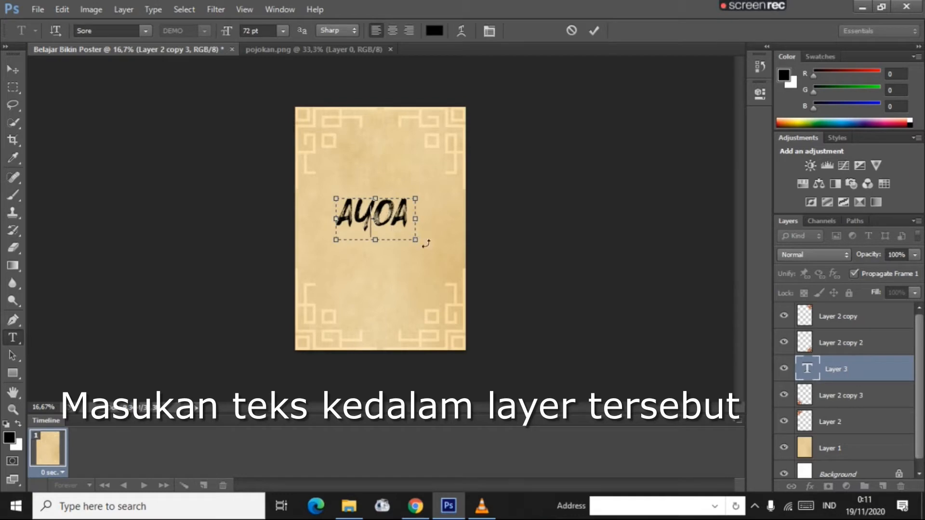
type("AY")
key("BackSpace")
key("BackSpace")
key("BackSpace")
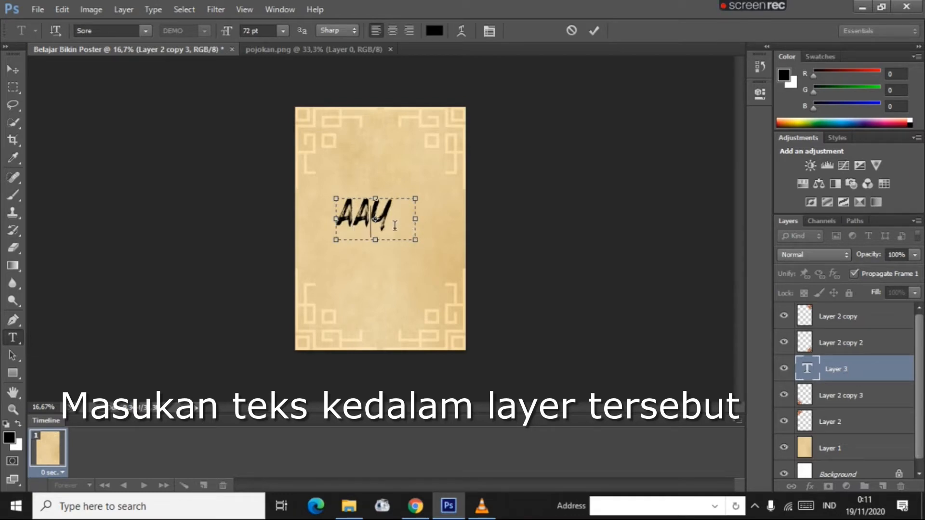
type("YO")
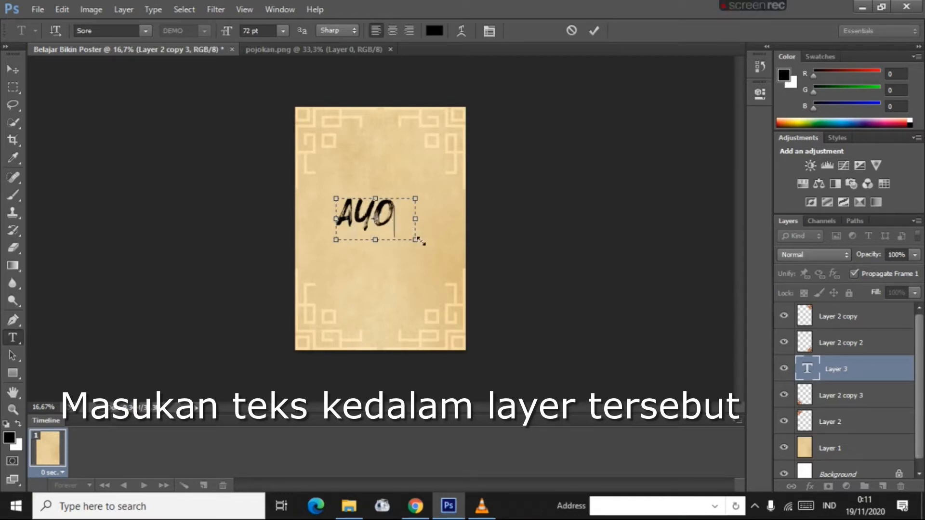
left_click_drag(417, 221, 366, 233)
left_click(593, 33)
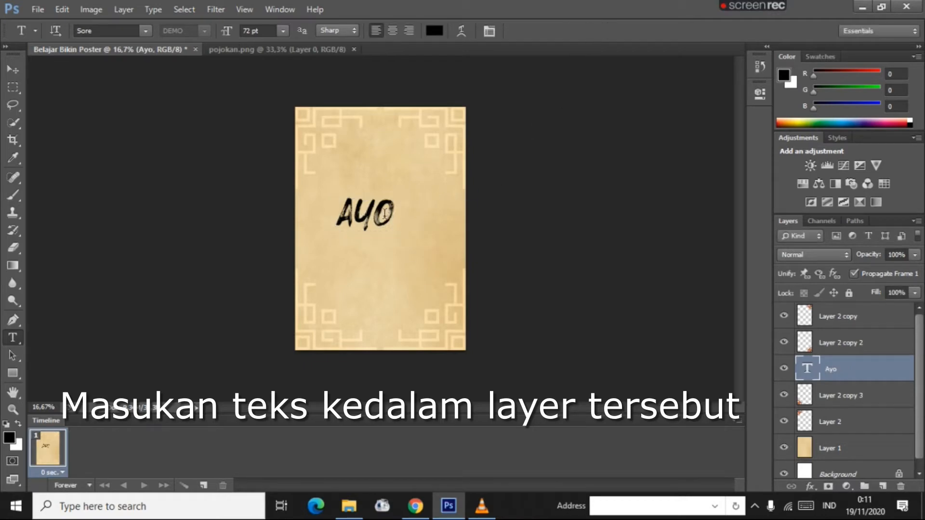
left_click(13, 70)
left_click_drag(381, 212, 393, 192)
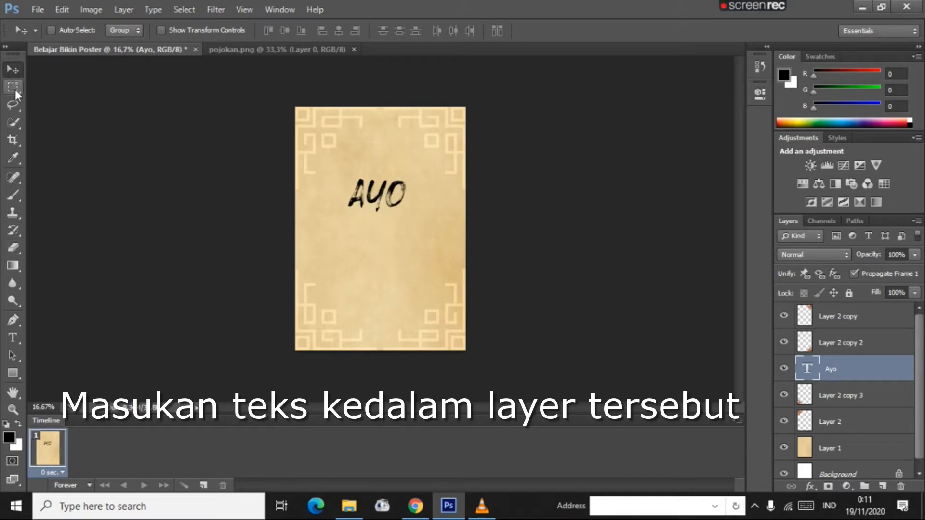
- Add the text "Jadi" in the Sore font at 72 pt directly below "Ayo" and nudge "Ayo" slightly right to line up
left_click(18, 337)
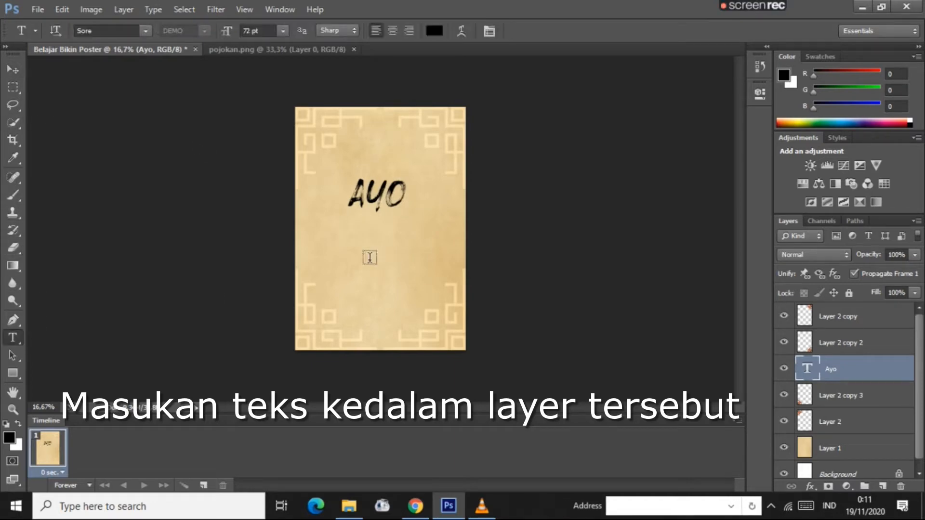
left_click(346, 268)
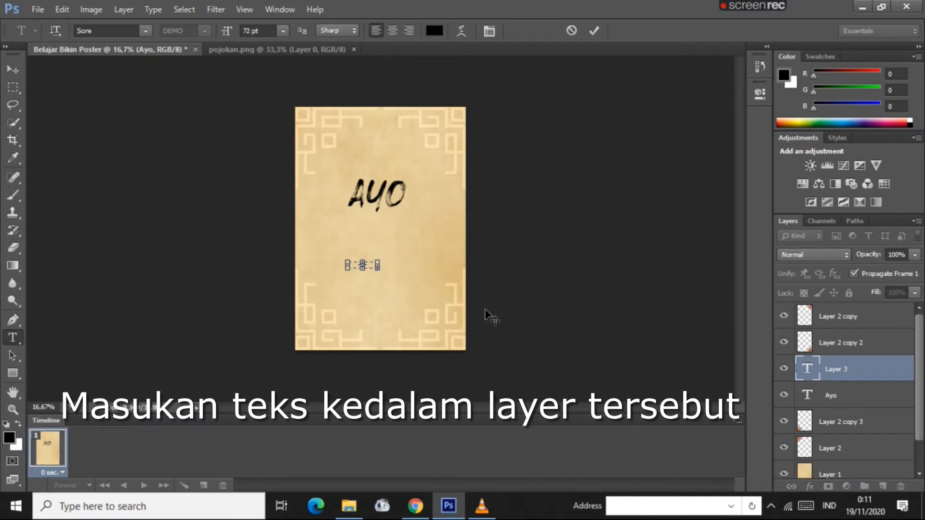
left_click_drag(378, 272, 377, 228)
type("JADI")
left_click(12, 70)
left_click_drag(383, 178, 387, 178)
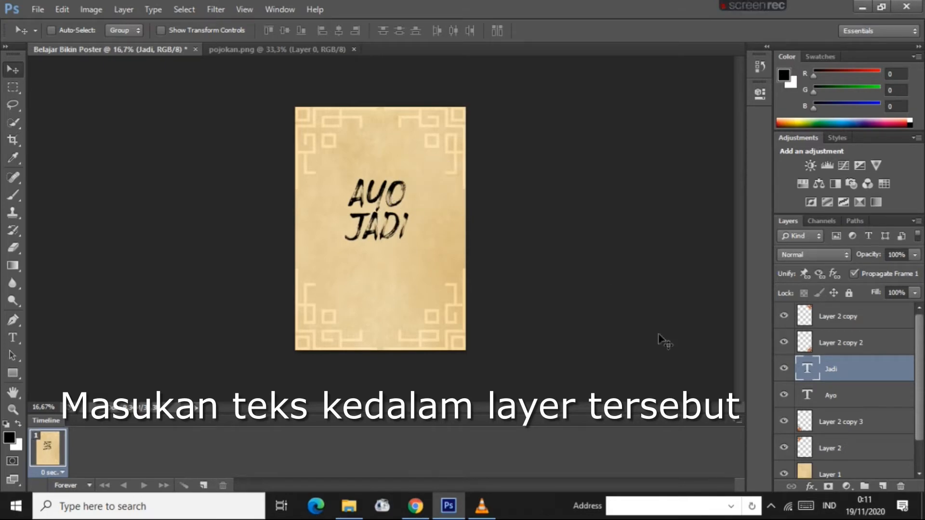
left_click(827, 396)
left_click_drag(398, 193, 402, 195)
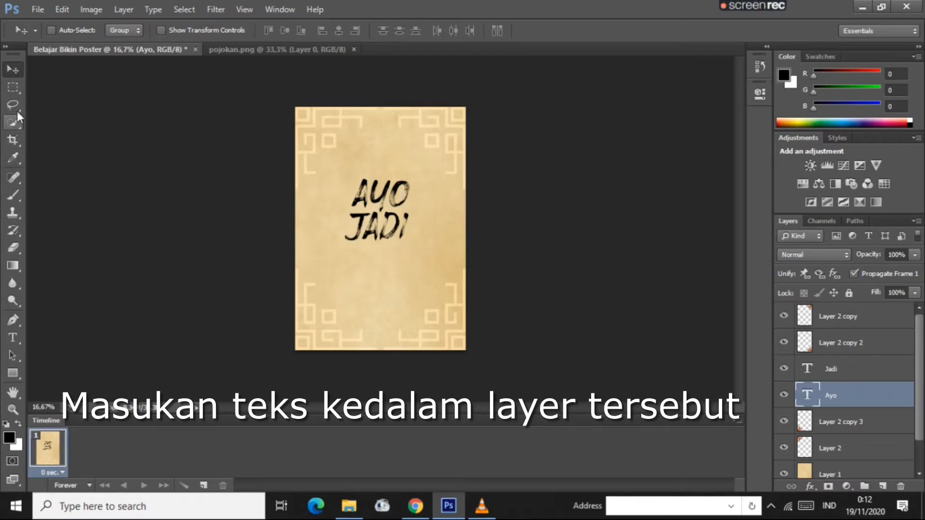
- Add the text "Anak" in the Sore font at 72 pt and move it directly below "Jadi"
left_click(13, 337)
left_click_drag(336, 257, 377, 291)
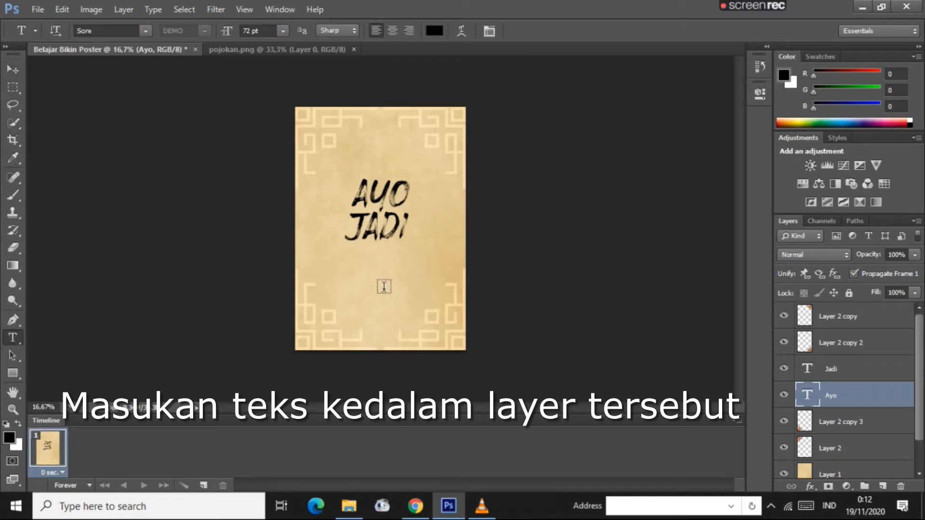
type("An")
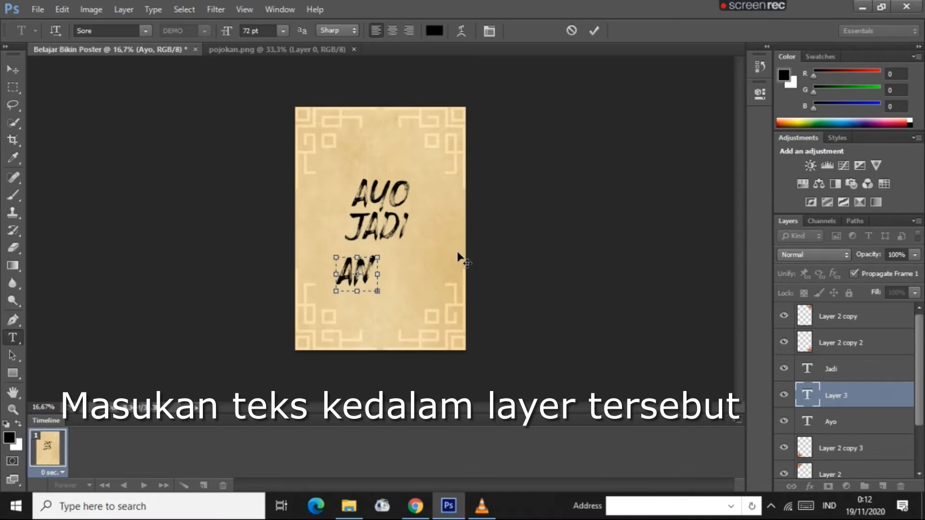
left_click_drag(378, 273, 409, 274)
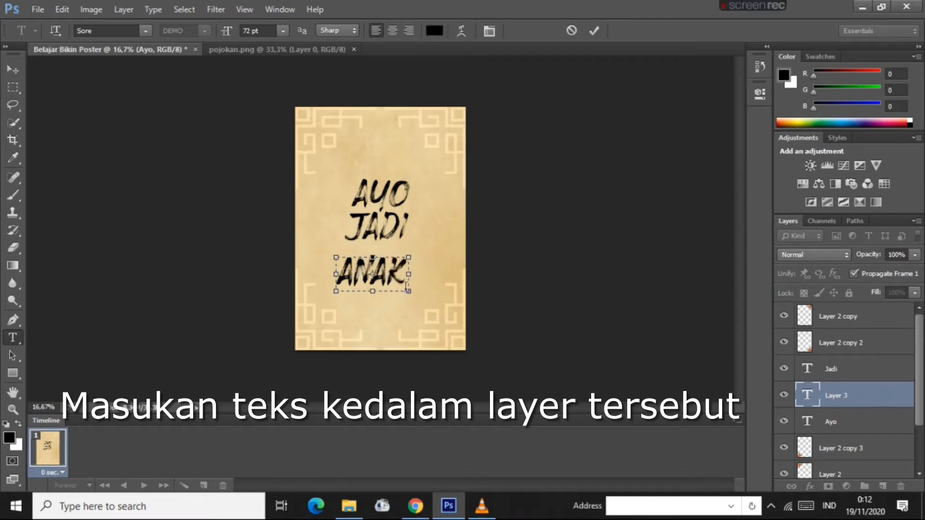
left_click(593, 30)
key("v")
left_click_drag(378, 273, 386, 260)
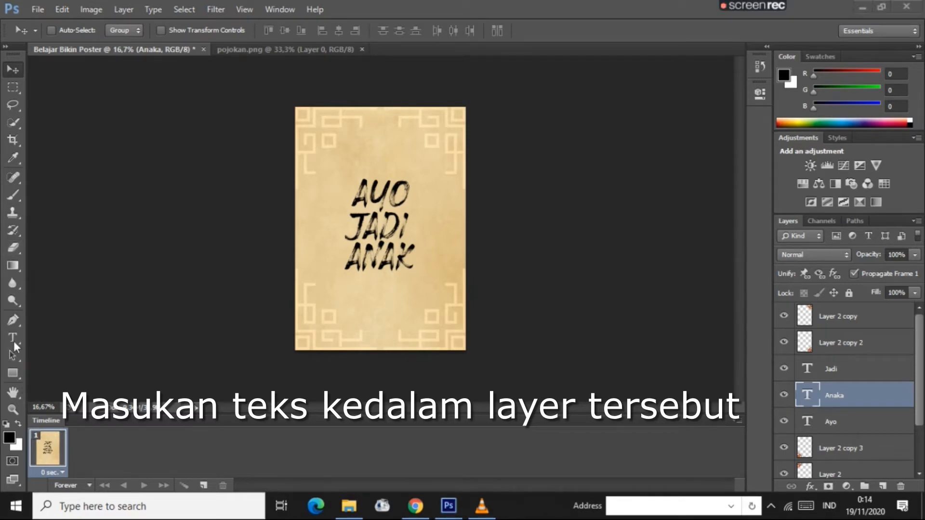
- Add the text "Berprestasi" in the Sore font at 30 pt and move it up beneath "Anak"
left_click(14, 339)
left_click(15, 337)
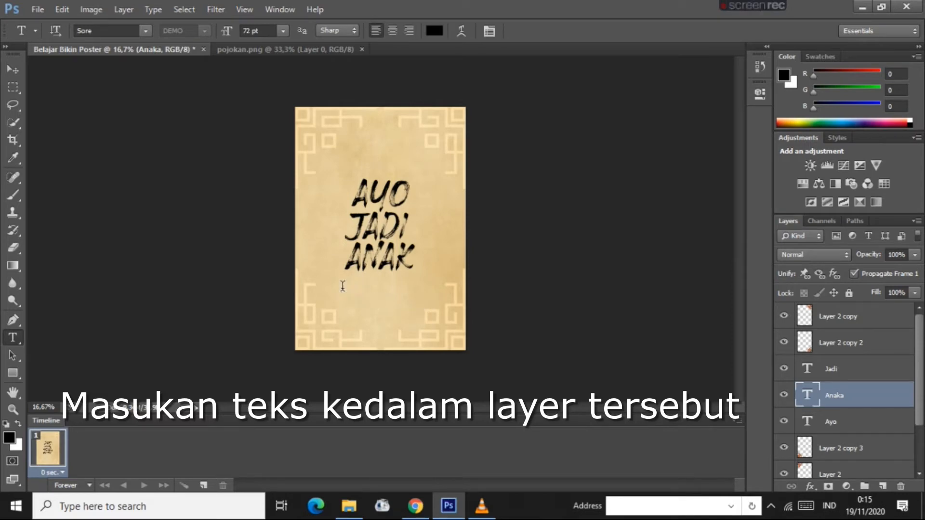
left_click(379, 316)
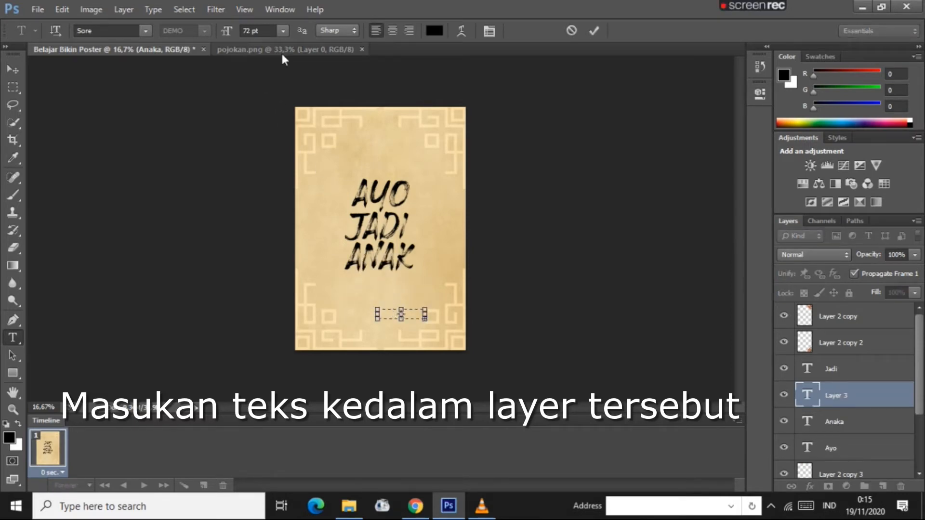
left_click(283, 32)
left_click(273, 200)
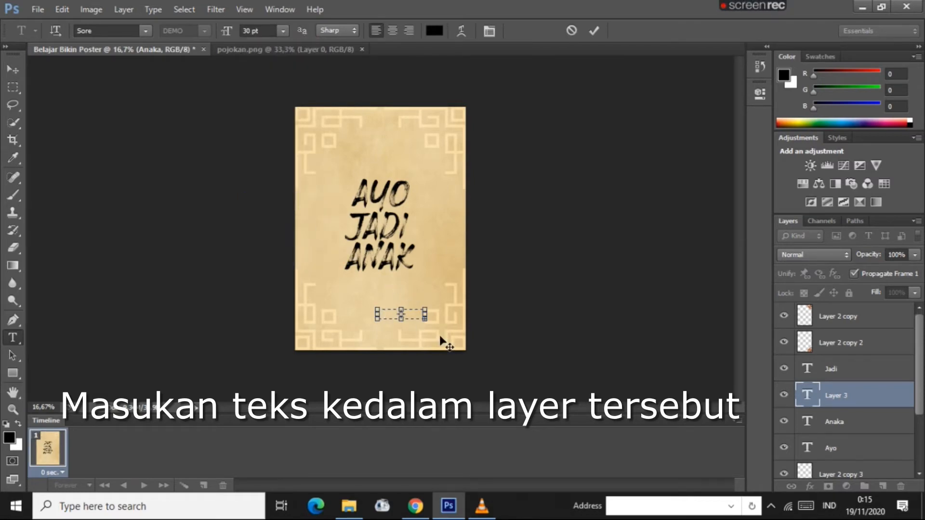
left_click_drag(377, 323, 345, 332)
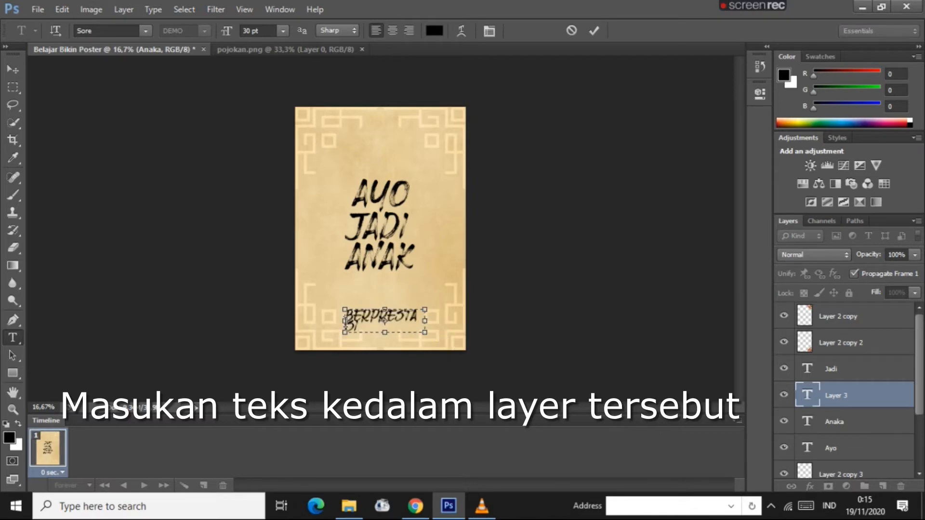
left_click_drag(345, 323, 382, 323)
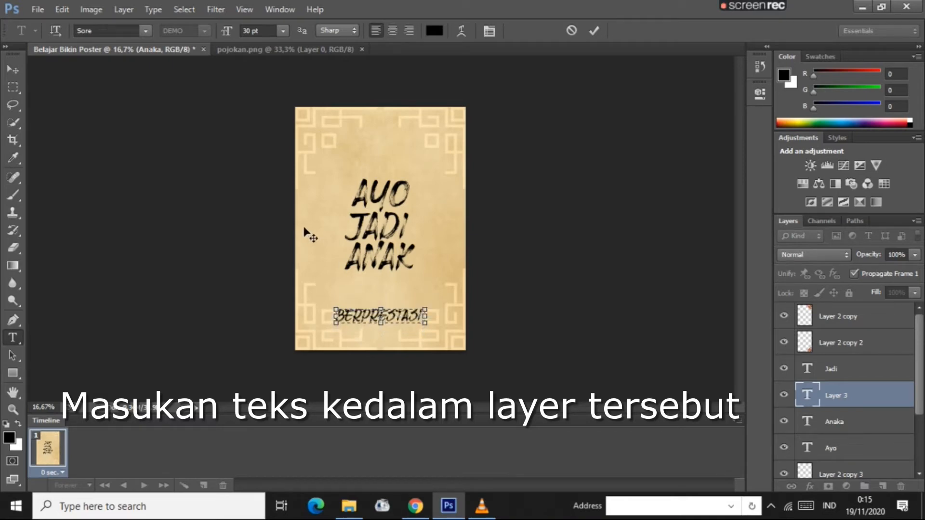
left_click(12, 70)
left_click_drag(403, 313, 408, 267)
- Reposition the "Ayo", "Jadi", "Anak" and "Berprestasi" text layers into an evenly spaced stack in the middle of the poster
left_click_drag(398, 191, 395, 216)
left_click(853, 448)
left_click(838, 373)
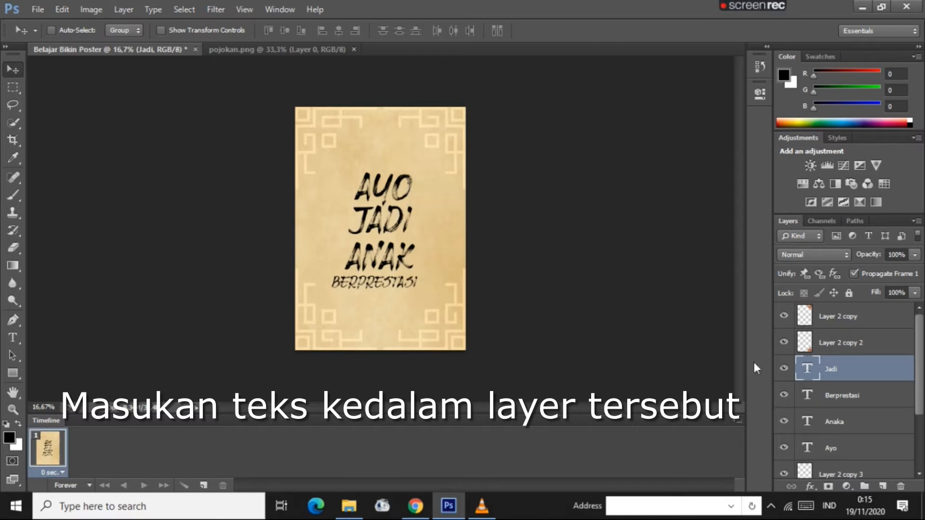
left_click(835, 420)
left_click_drag(393, 263, 386, 256)
left_click(874, 403)
left_click_drag(378, 288, 383, 282)
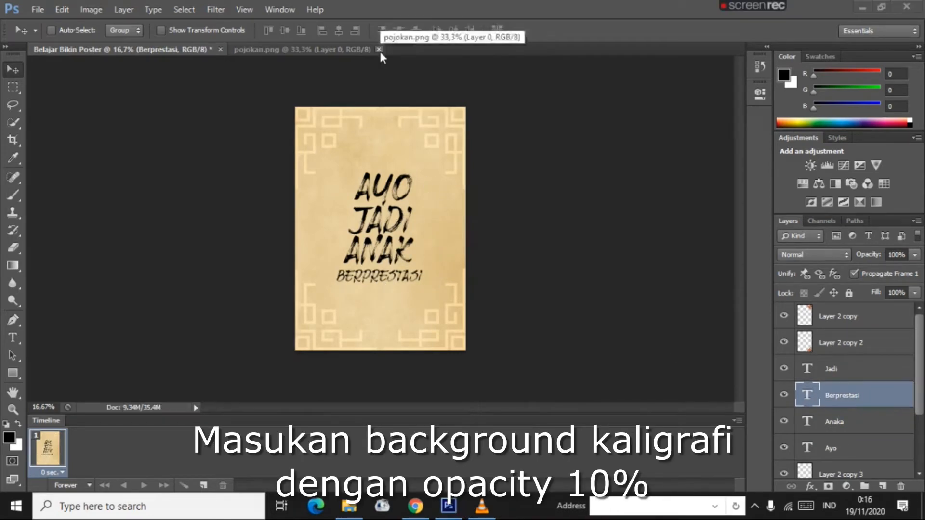
- Open the kaligrafi image from the poster ajis folder and bring its calligraphy into the middle of the poster
left_click(38, 9)
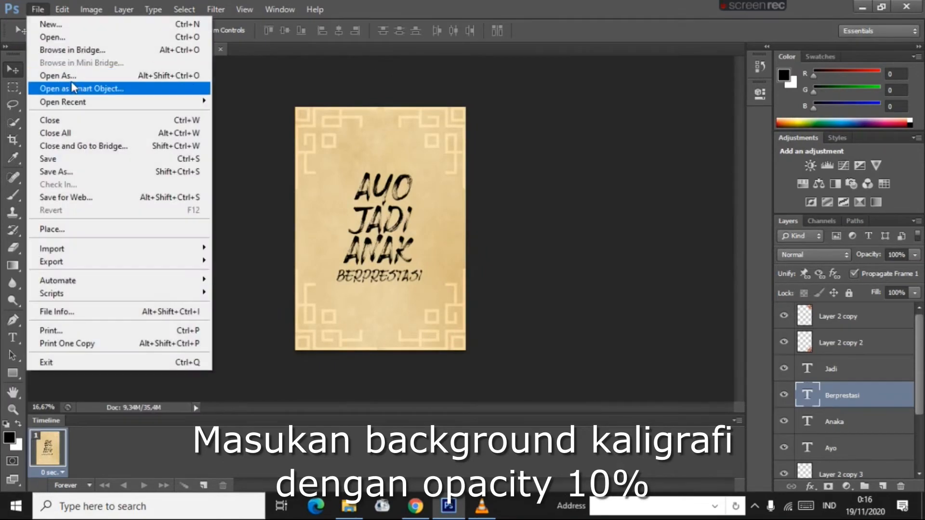
left_click(68, 37)
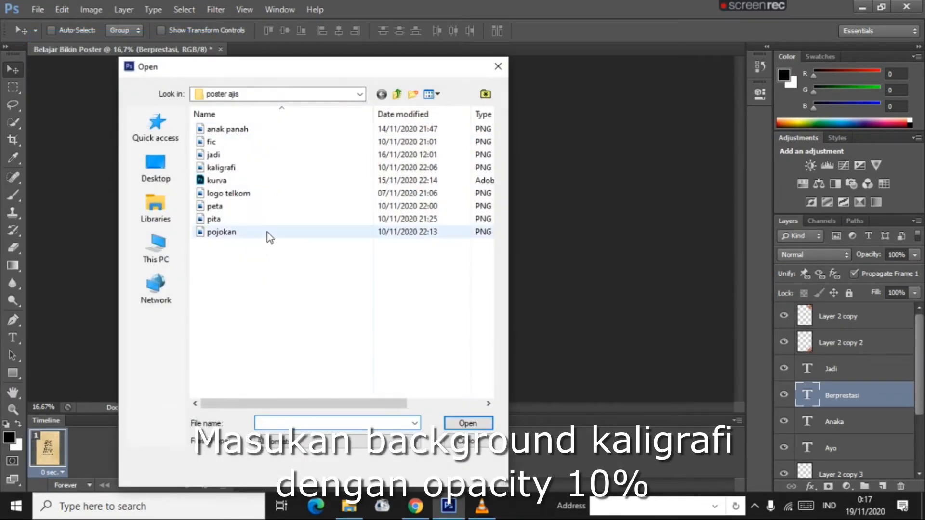
left_click(236, 167)
left_click(467, 423)
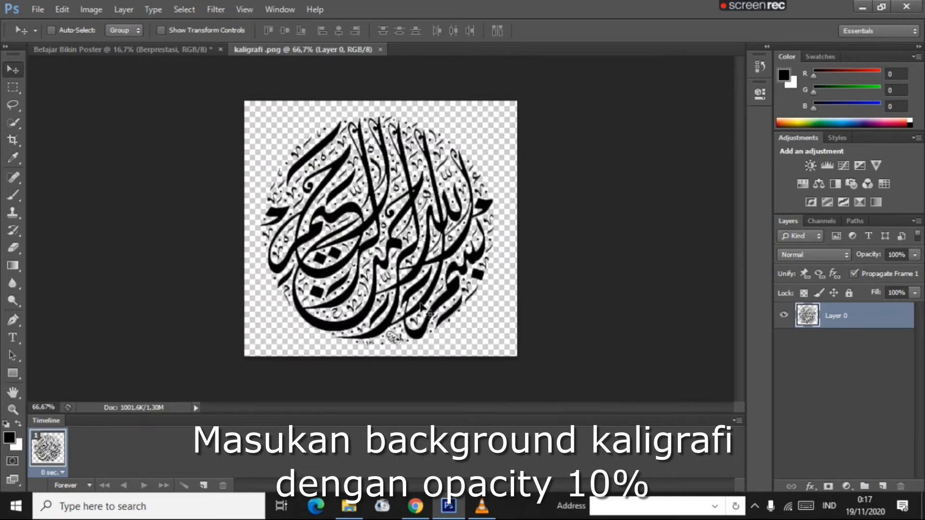
left_click_drag(358, 189, 382, 219)
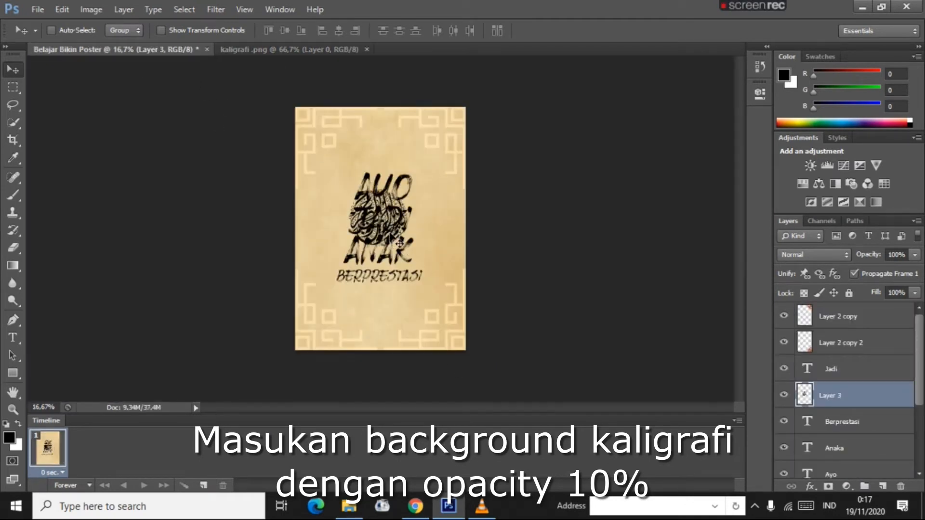
- Scale the calligraphy to about 238% wide and 243% high and centre it across the poster
key("ctrl+t")
left_click_drag(412, 254, 453, 293)
left_click_drag(349, 189, 316, 157)
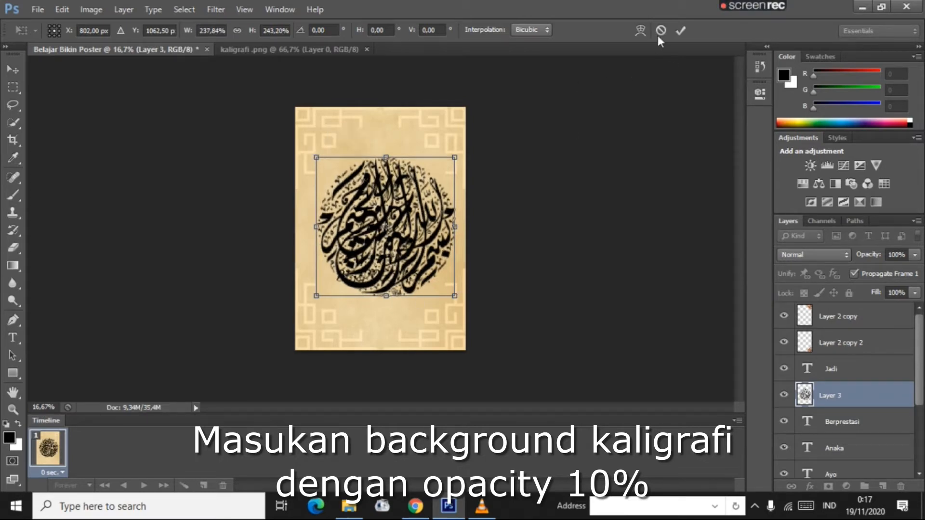
left_click(680, 31)
left_click_drag(409, 222, 390, 227)
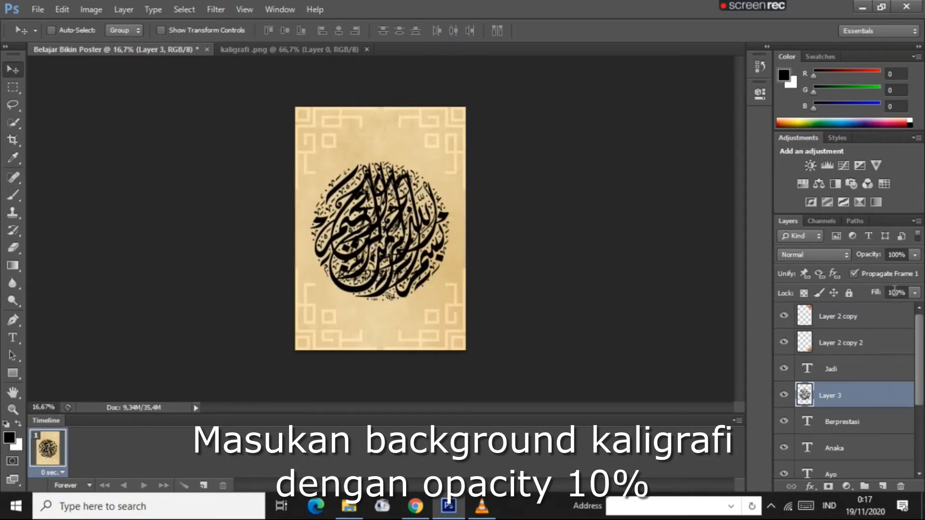
- Lower the calligraphy layer's opacity to 10%
left_click(915, 255)
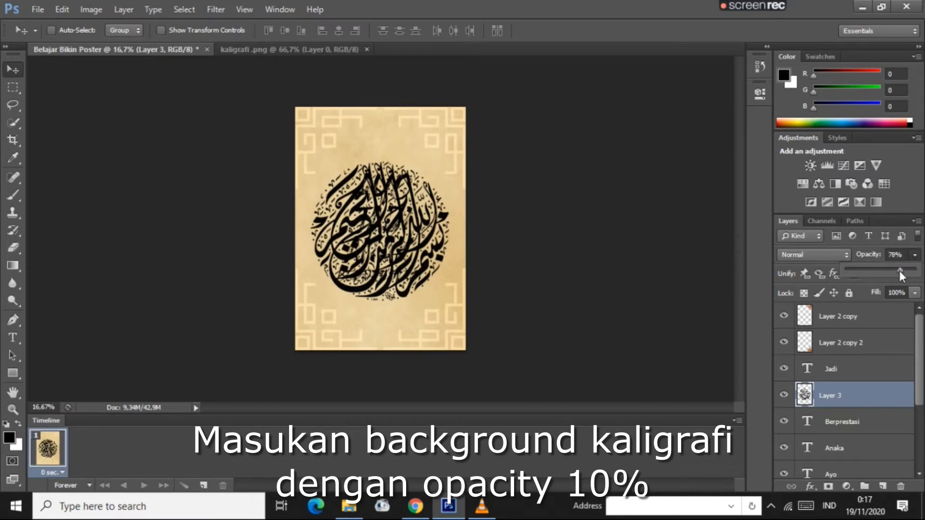
left_click_drag(863, 270, 852, 270)
left_click(915, 255)
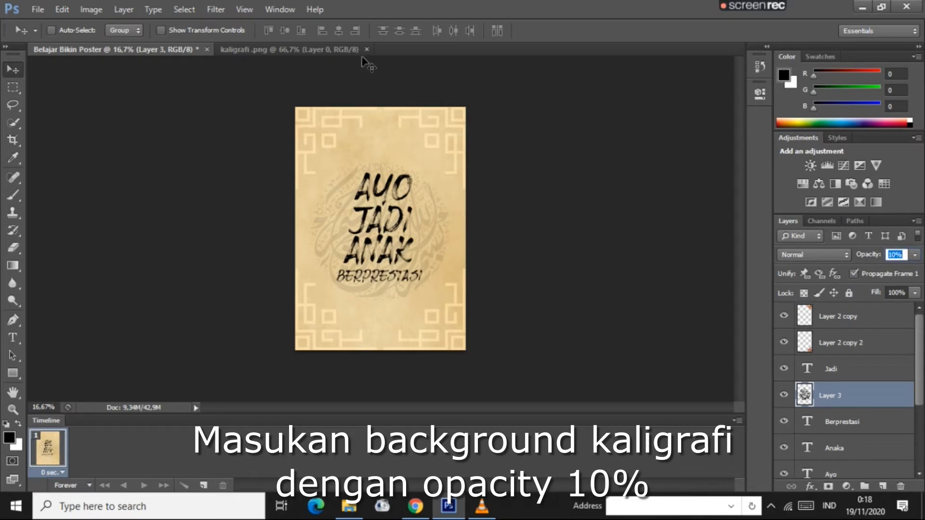
- Open the pita image and bring its white ribbon into the poster above the "Ayo" text
left_click(37, 9)
left_click(61, 37)
left_click(245, 221)
left_click(468, 424)
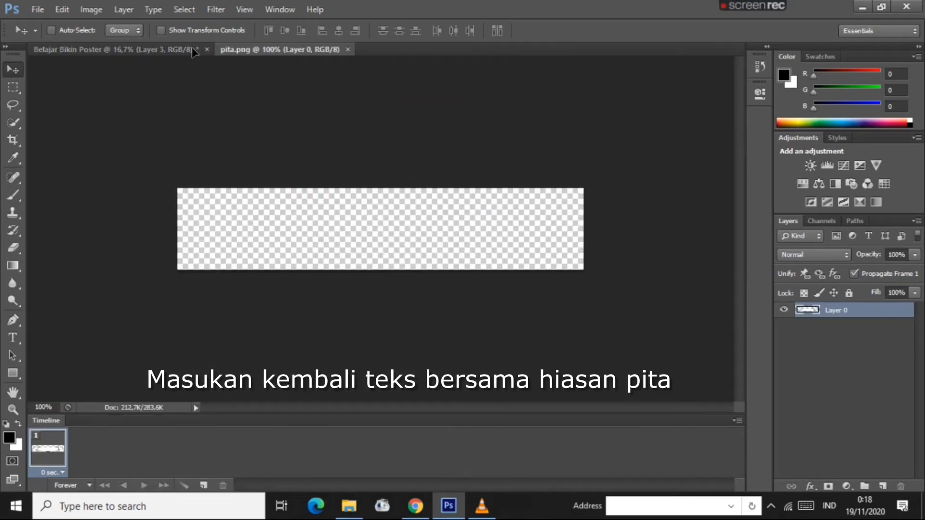
left_click_drag(174, 51, 374, 152)
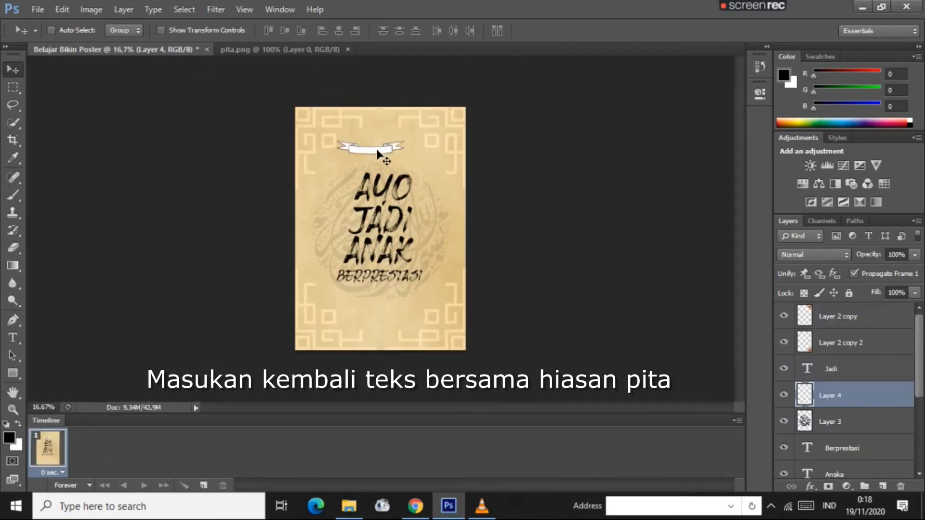
- Scale the ribbon to about 205% wide and 214% high and move it between the poster's upper corner ornaments
key("ctrl+t")
left_click_drag(404, 154, 449, 163)
mouse_move(393, 151)
left_mouse_down()
mouse_move(401, 154)
mouse_move(383, 141)
mouse_move(391, 137)
left_mouse_up()
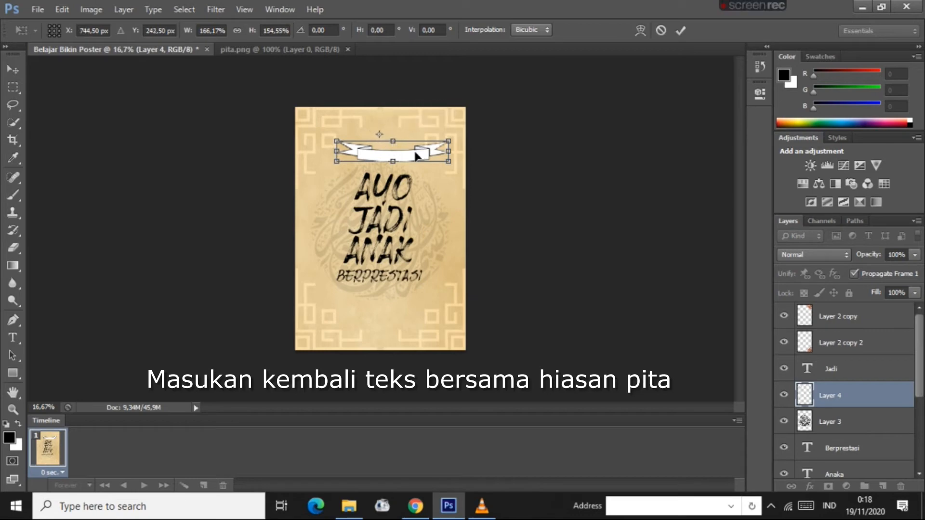
left_click_drag(336, 139, 311, 133)
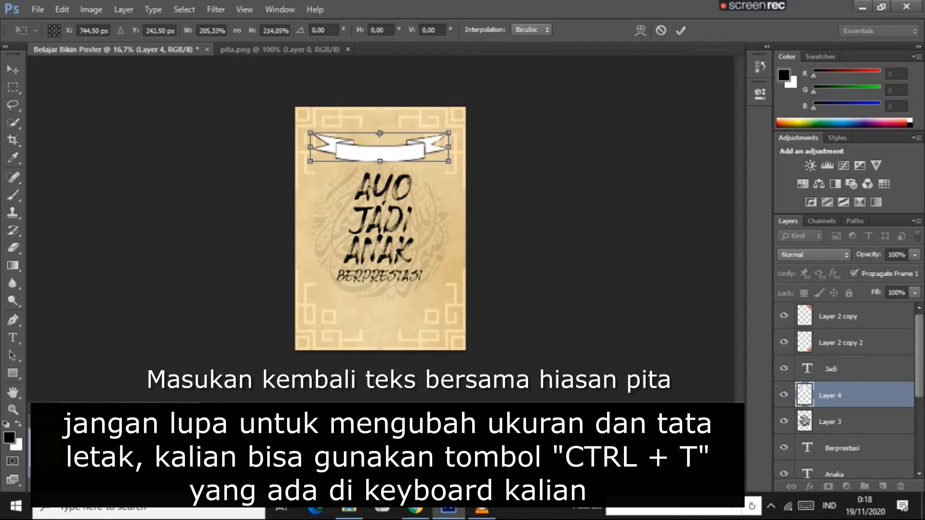
left_click(680, 31)
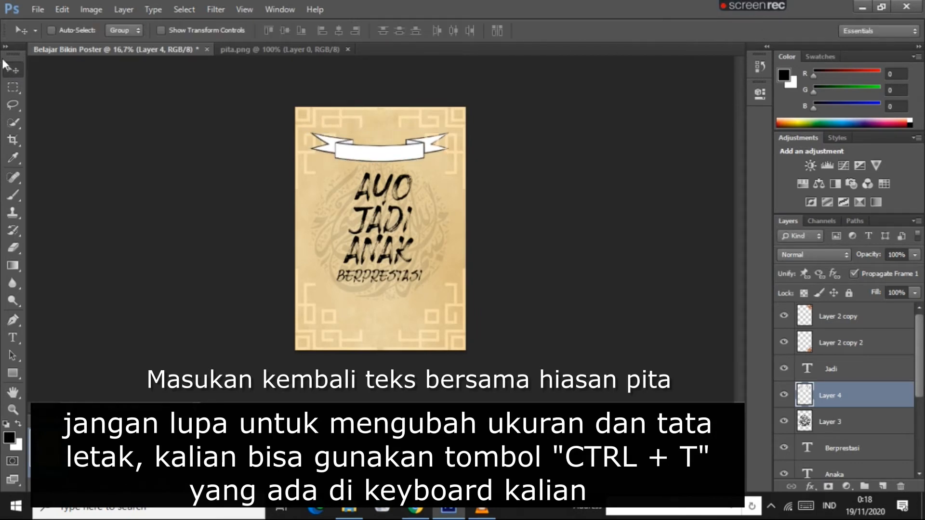
left_click_drag(388, 154, 404, 143)
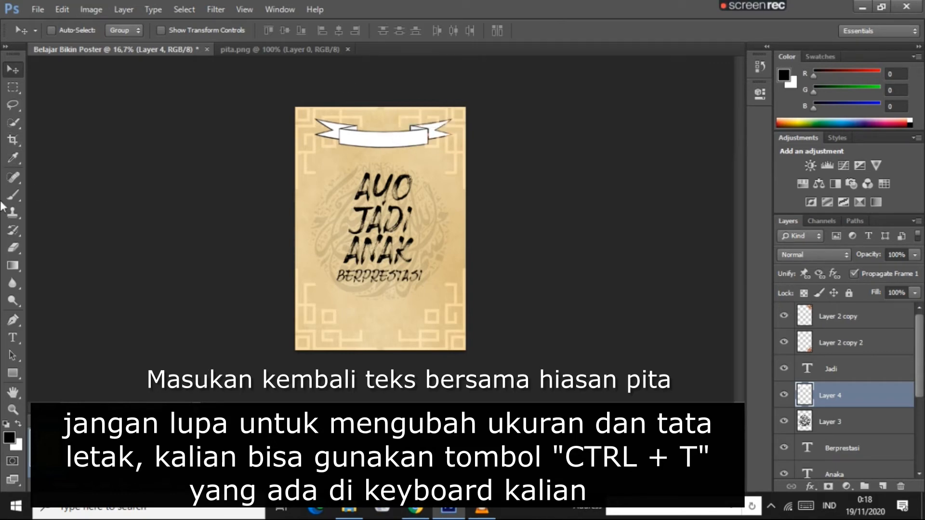
- Add the text "SDIT" in the Sore font at 30 pt and centre it on the ribbon
left_click(13, 340)
left_click_drag(354, 134, 416, 148)
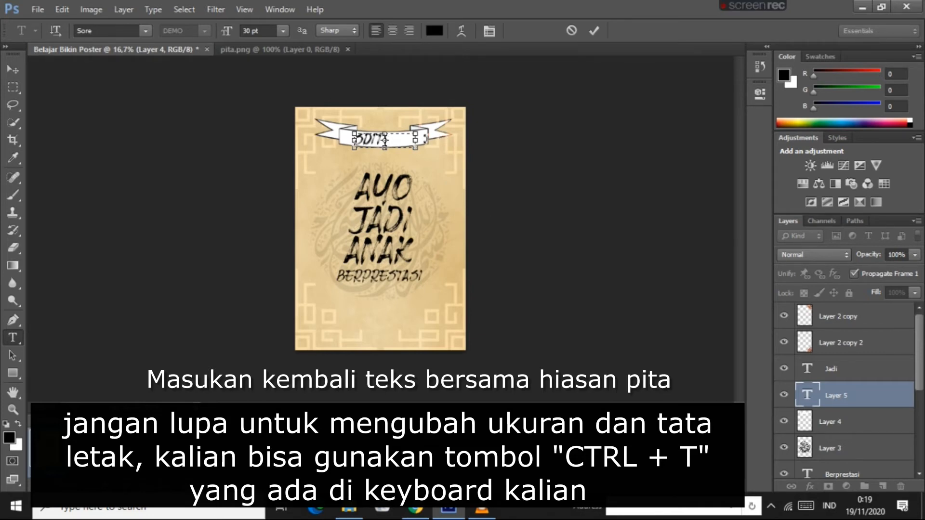
left_click_drag(418, 140, 393, 147)
left_click(594, 30)
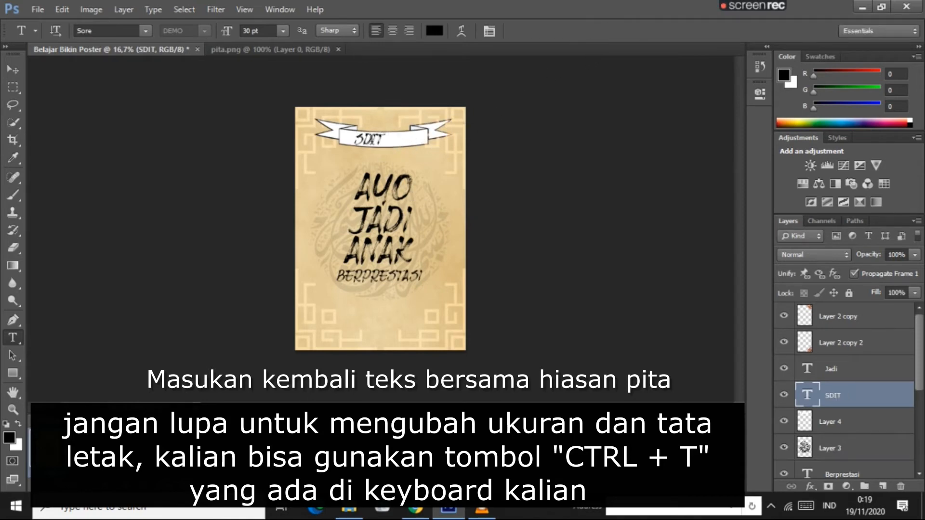
key("v")
left_click_drag(369, 140, 382, 142)
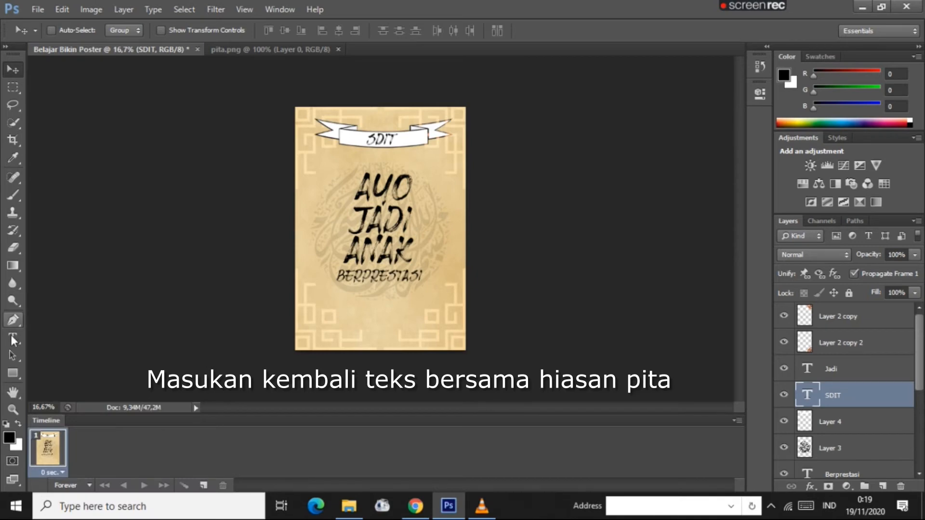
- Add the text "Insan Teladan" in the Sore font at 30 pt, centred just below the ribbon
left_click(12, 338)
left_click_drag(336, 156, 454, 169)
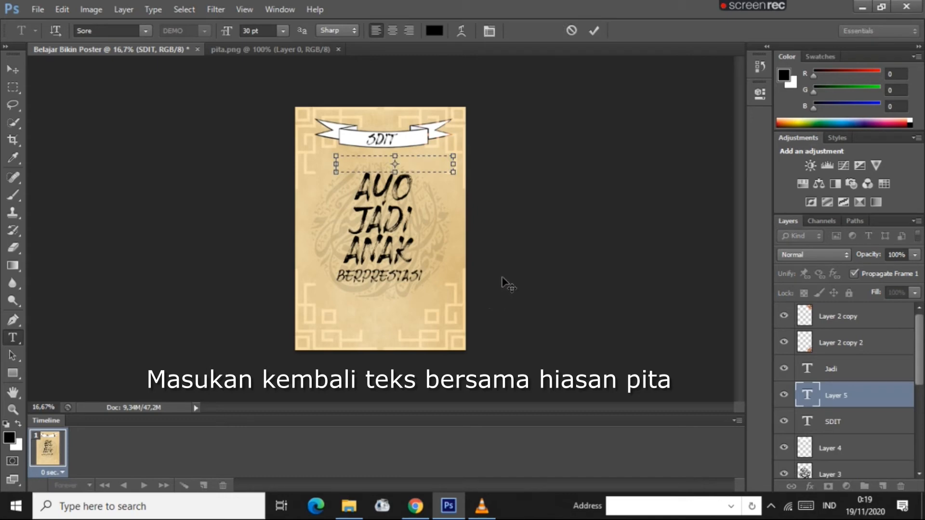
type("INSAN")
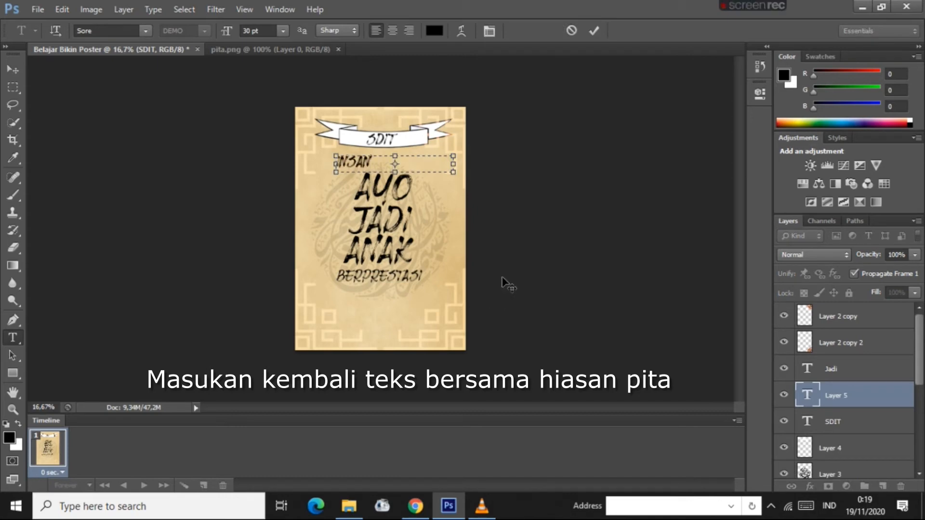
type(" TELADAN")
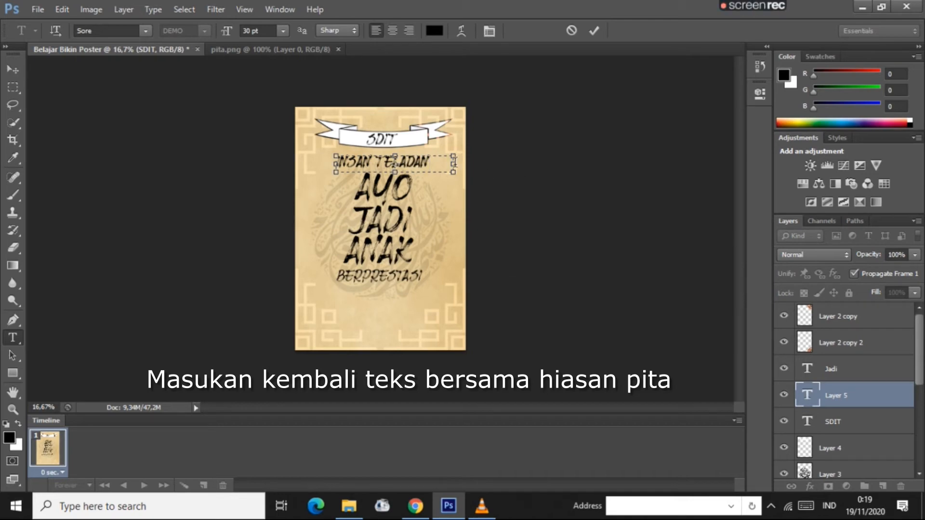
left_click_drag(452, 164, 408, 161)
left_click(13, 70)
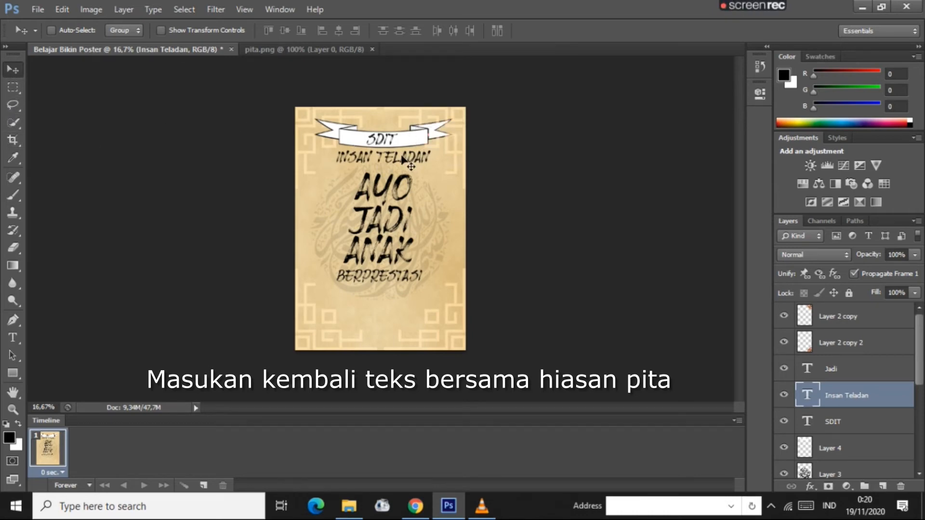
- Close the pita image and bring the parchment from the peta image into the poster
left_click(367, 50)
left_click(371, 49)
left_click(62, 9)
mouse_move(38, 9)
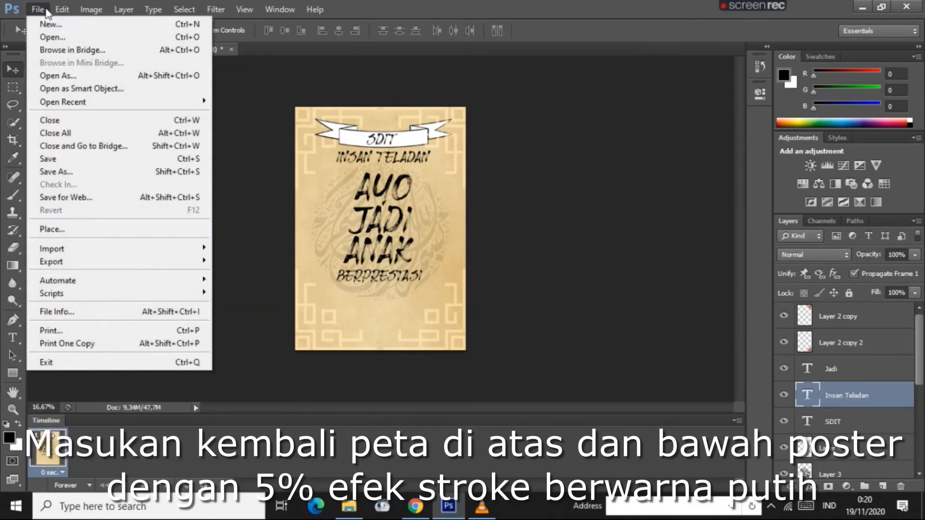
left_click(43, 33)
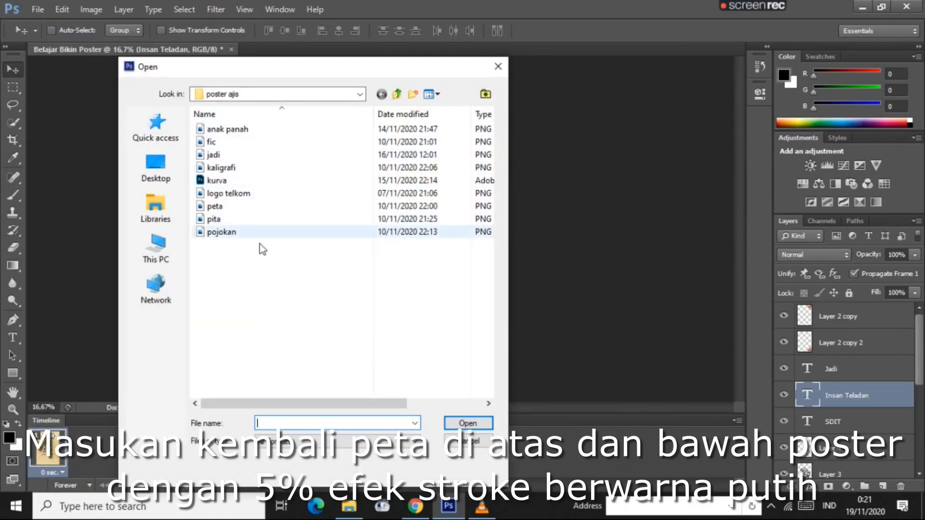
left_click(233, 206)
left_click(467, 423)
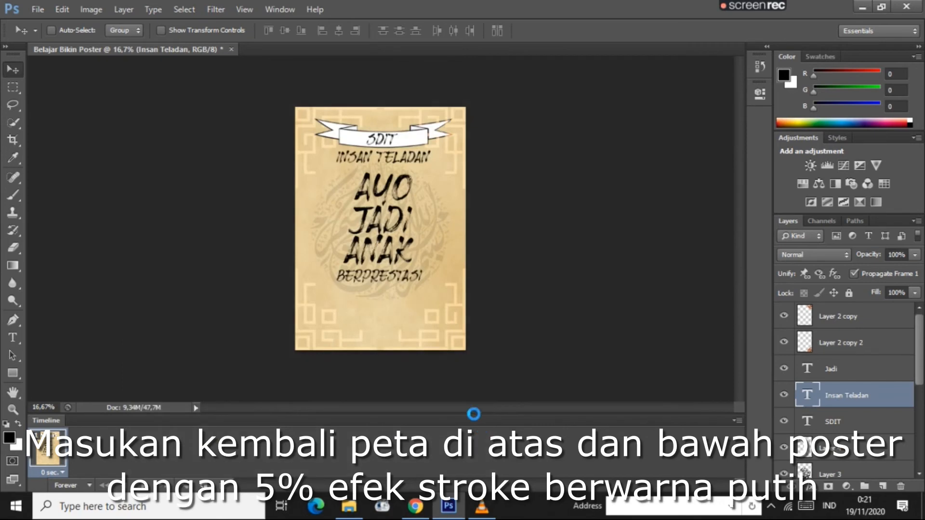
left_click_drag(324, 190, 424, 196)
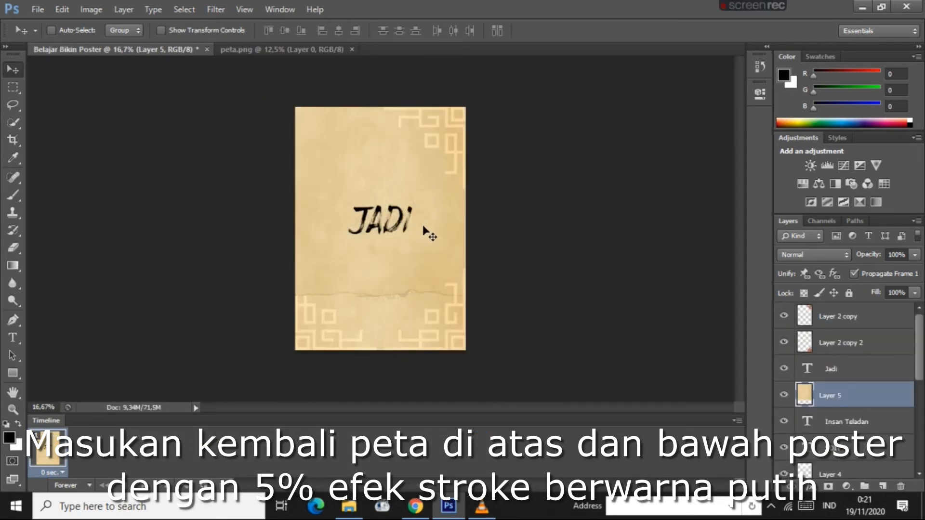
- Scale the new parchment layer to about 49% wide and 59% high and apply the transformation
key("ctrl+t")
left_click_drag(419, 208, 385, 150)
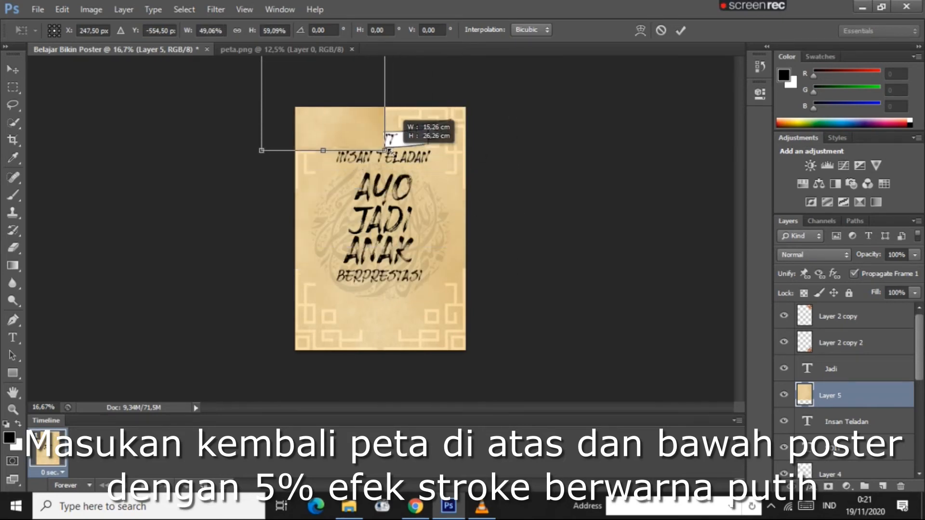
left_click(22, 68)
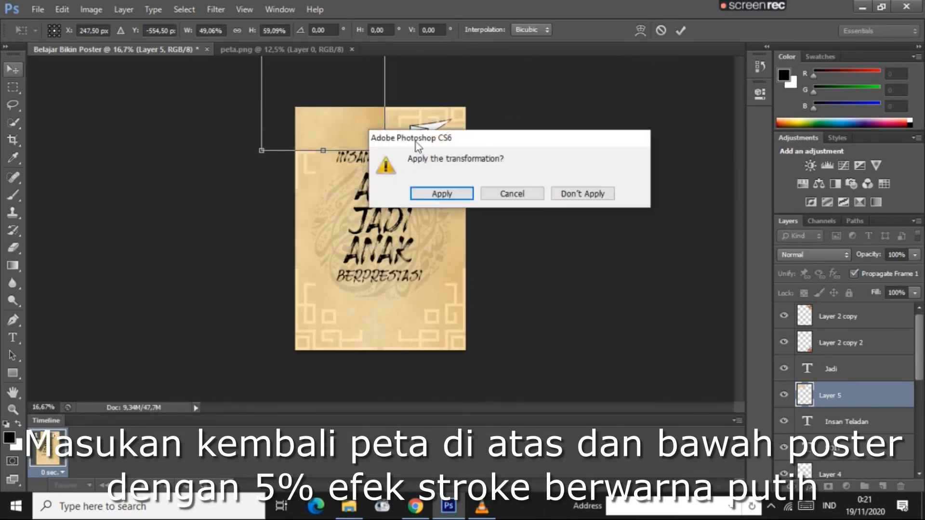
left_click(455, 192)
- Move the parchment over the poster's upper part and stretch it about 138% wide and 109% high to span the full poster width
left_click_drag(334, 108, 389, 87)
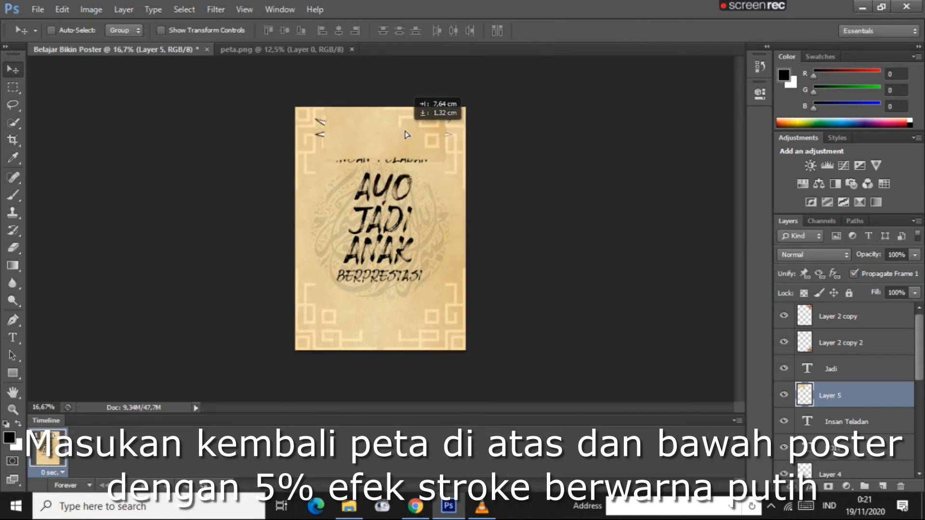
key("ctrl+t")
left_click_drag(448, 161, 465, 172)
left_click_drag(326, 172, 298, 177)
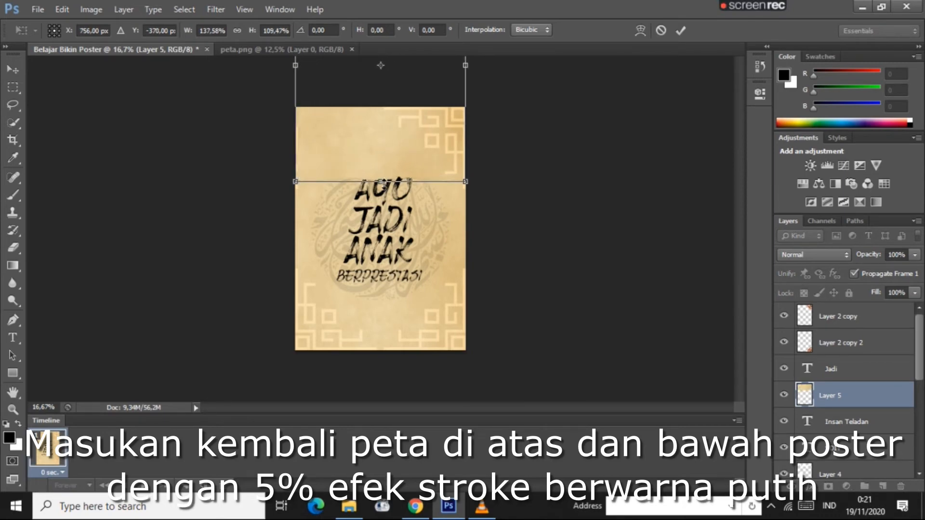
left_click(680, 31)
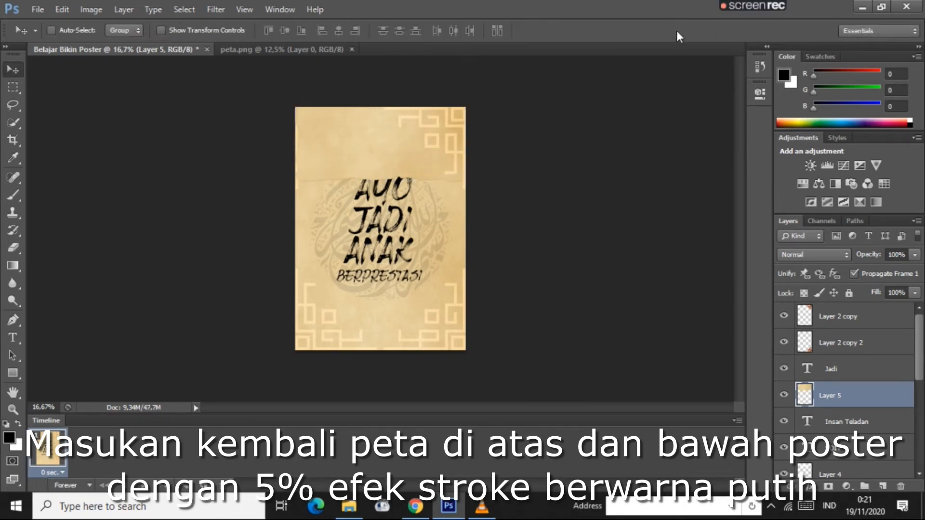
- Move the parchment layer beneath the text and corner ornaments and put it in a group of its own
left_click_drag(838, 396, 890, 479)
key("ctrl+g")
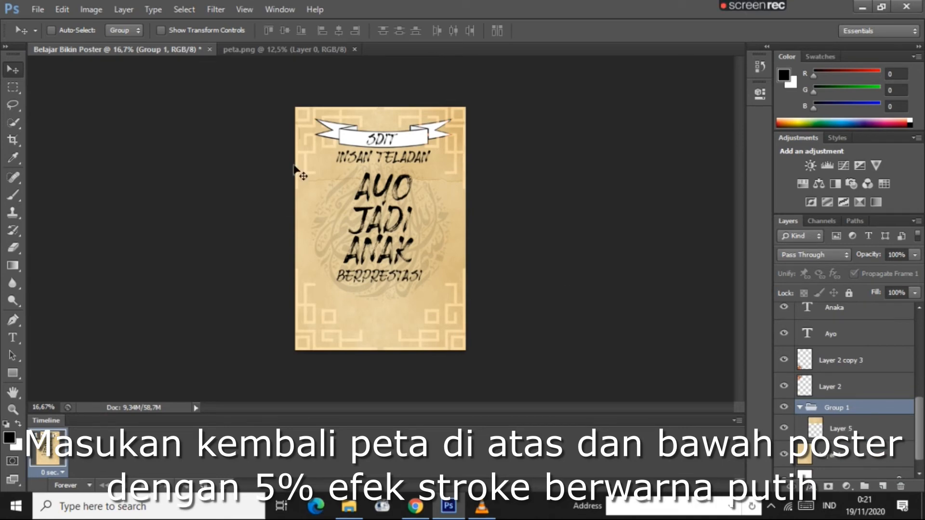
double_click(840, 429)
left_click(889, 428)
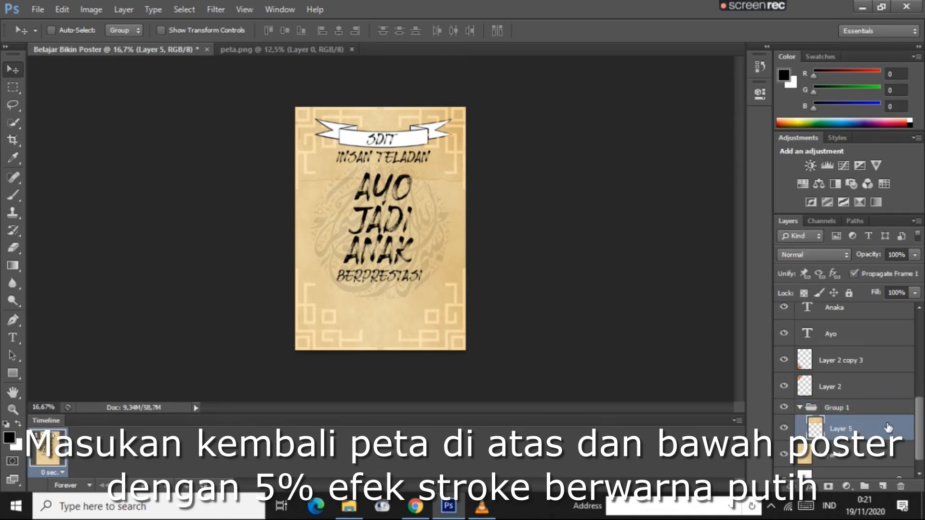
- Add a white (ffffff) outside stroke to the grouped parchment layer
double_click(853, 429)
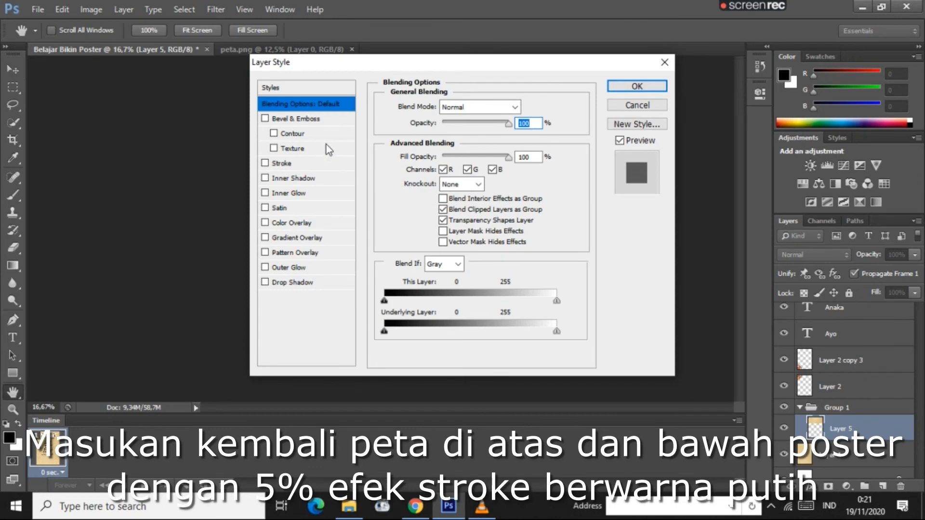
left_click(265, 163)
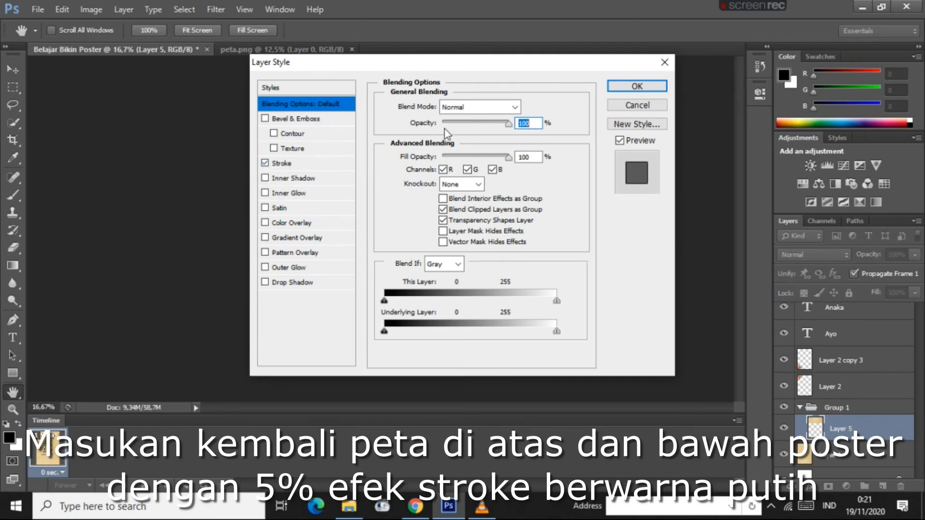
left_click(284, 164)
left_click(415, 199)
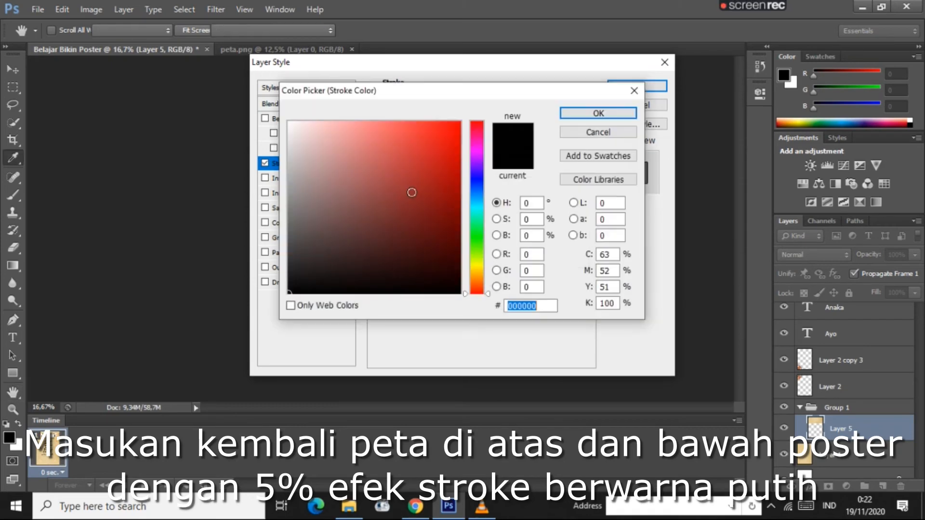
left_click(325, 139)
left_click(281, 120)
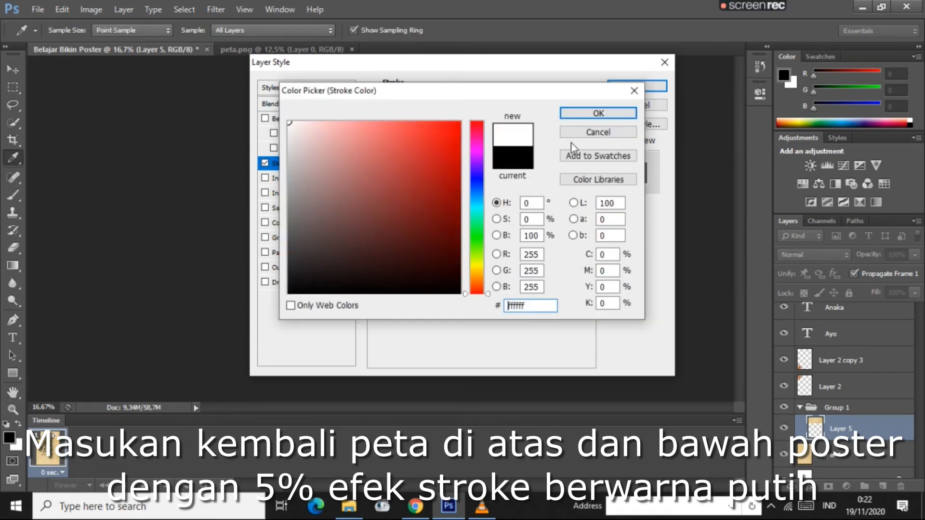
left_click(599, 113)
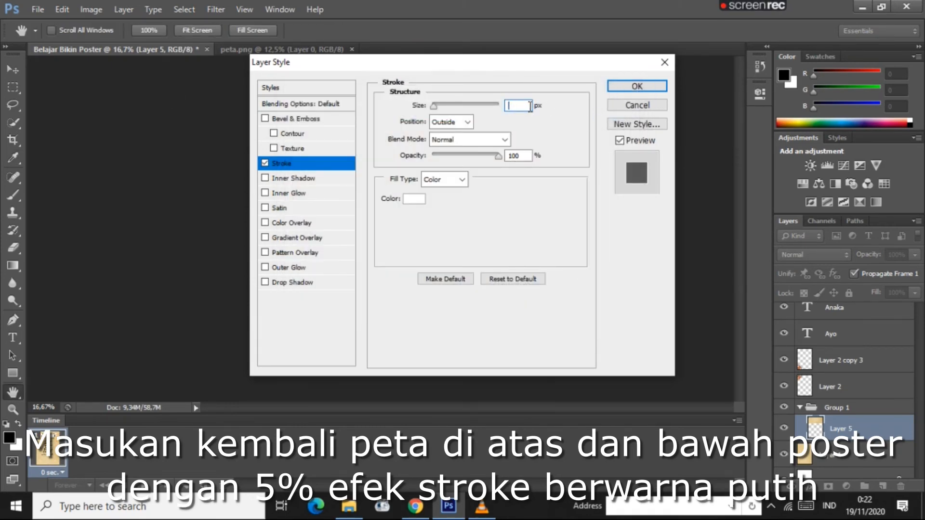
left_click(637, 87)
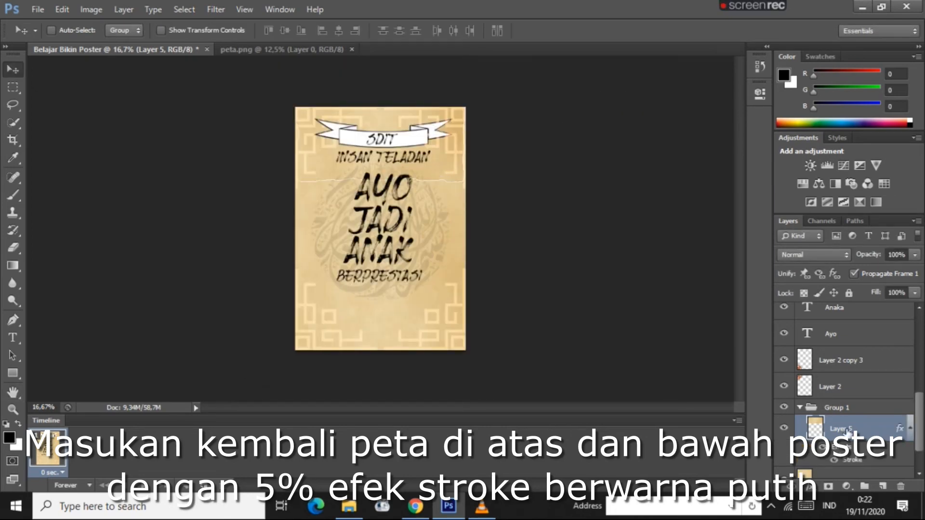
- Duplicate the stroked parchment layer and move the copy down over the poster's lower part
right_click(825, 430)
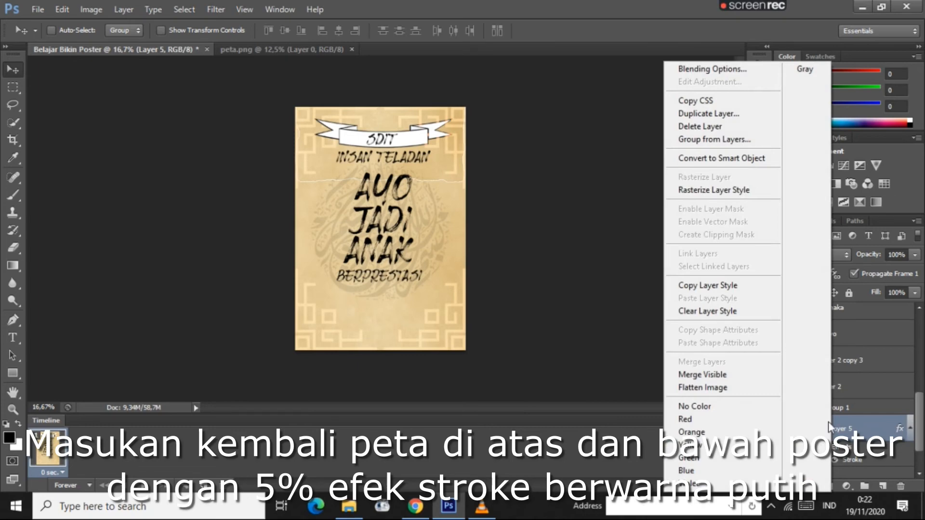
left_click(698, 115)
left_click(580, 152)
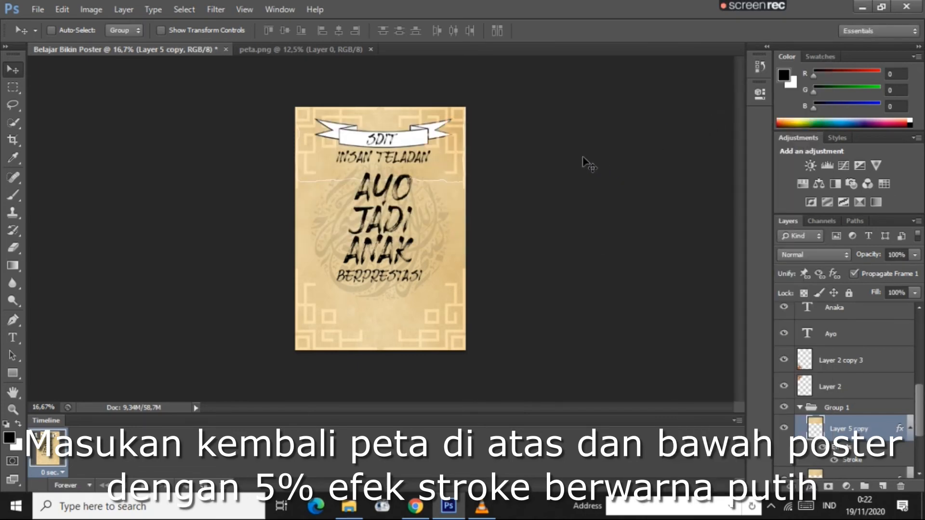
left_click_drag(445, 178, 439, 383)
left_click_drag(384, 307, 407, 377)
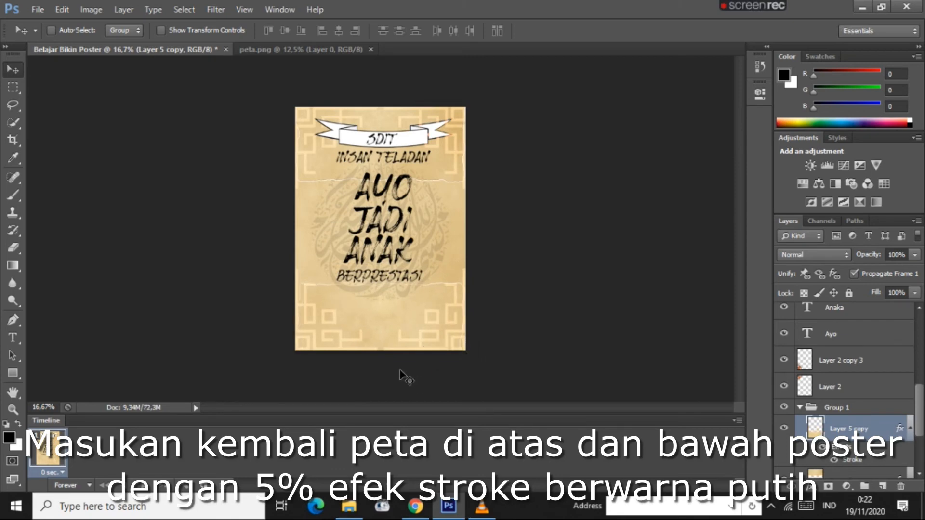
- Widen the lower parchment copy slightly past both poster sides and shift it down to just below "Berprestasi"
key("ctrl+t")
left_click_drag(294, 283, 285, 280)
left_click_drag(464, 281, 472, 281)
left_click(680, 30)
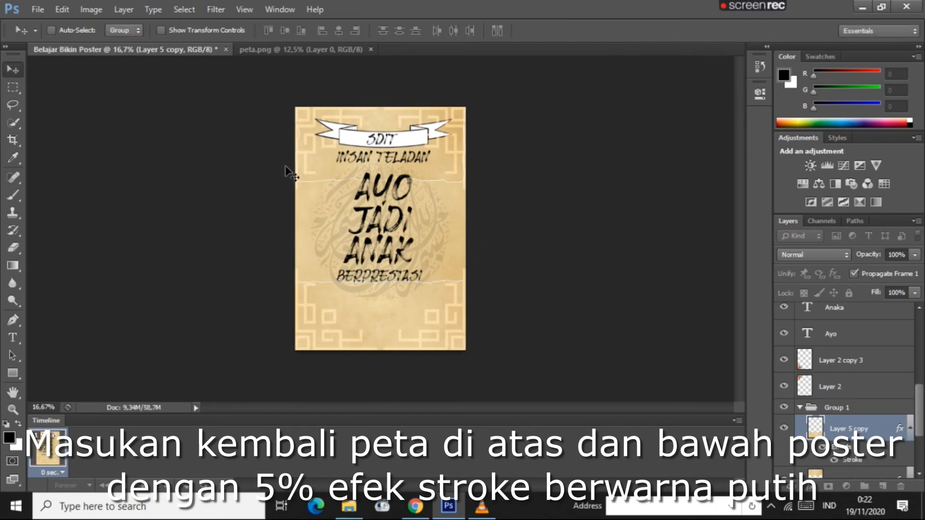
left_click_drag(397, 332, 397, 355)
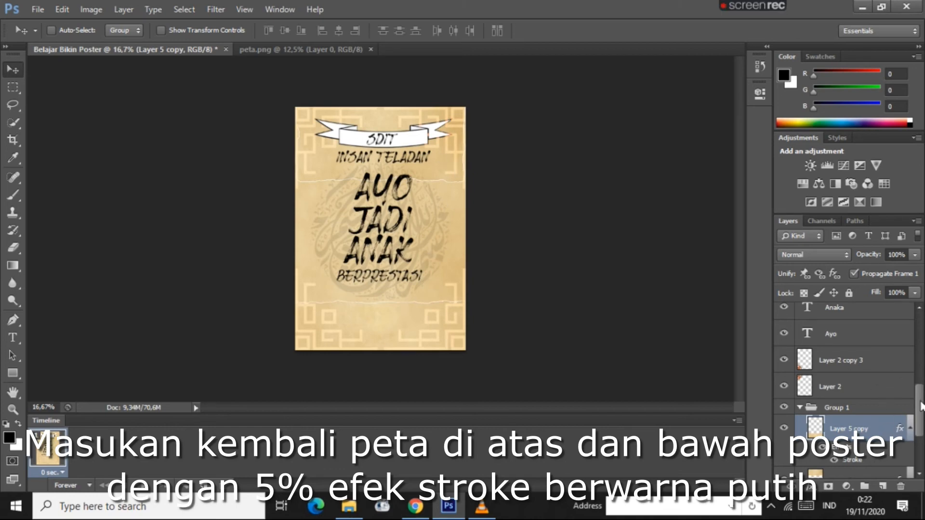
- Widen the upper parchment to about 117%, past both poster sides, and raise its torn edge to the "Insan Teladan" text
scroll(921, 406, "down", 1)
left_click(867, 410)
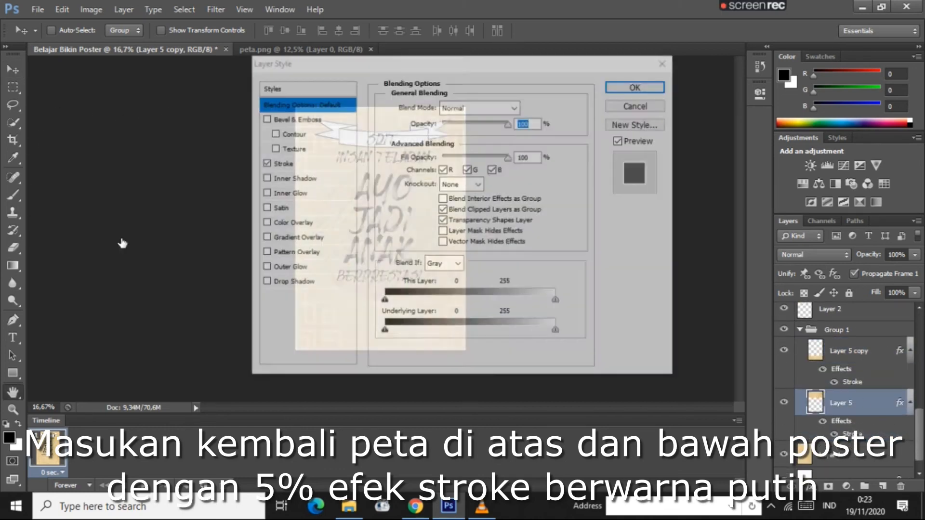
left_click(665, 67)
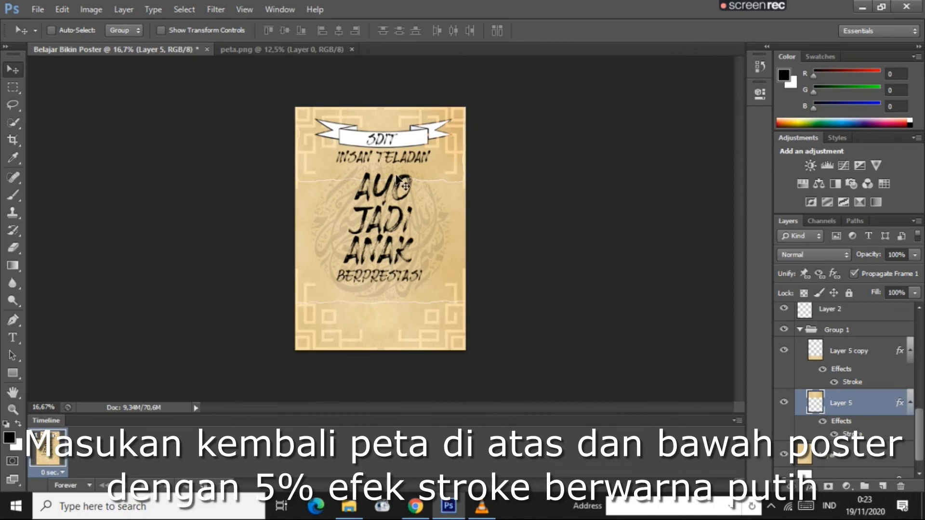
key("ctrl+t")
left_click_drag(296, 64, 283, 65)
left_click_drag(465, 65, 482, 65)
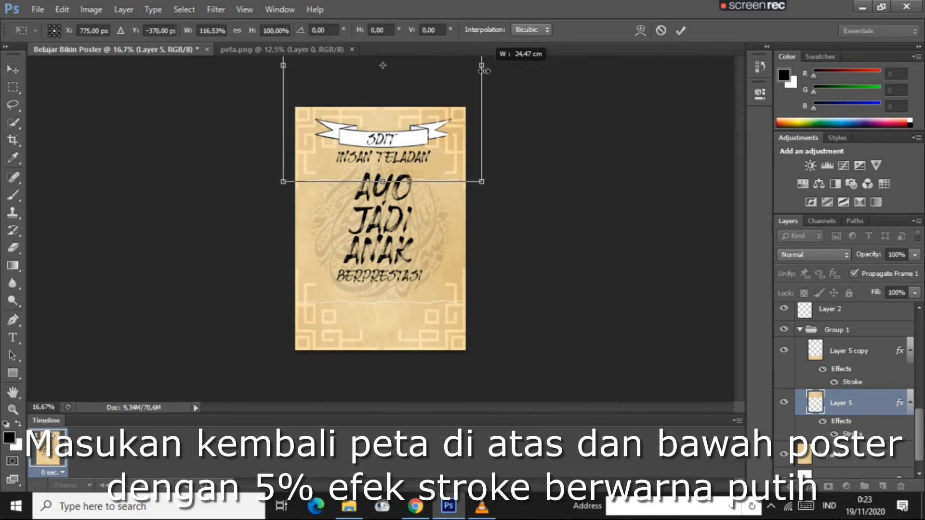
left_click(680, 31)
left_click_drag(443, 165, 441, 142)
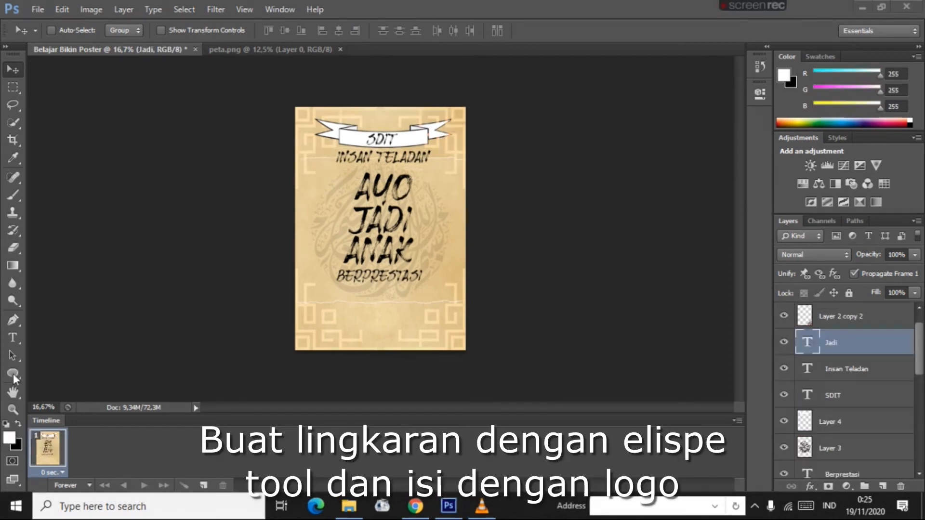
- Draw a white circle with the Ellipse tool, centred between the poster's lower corner ornaments
left_click(12, 374)
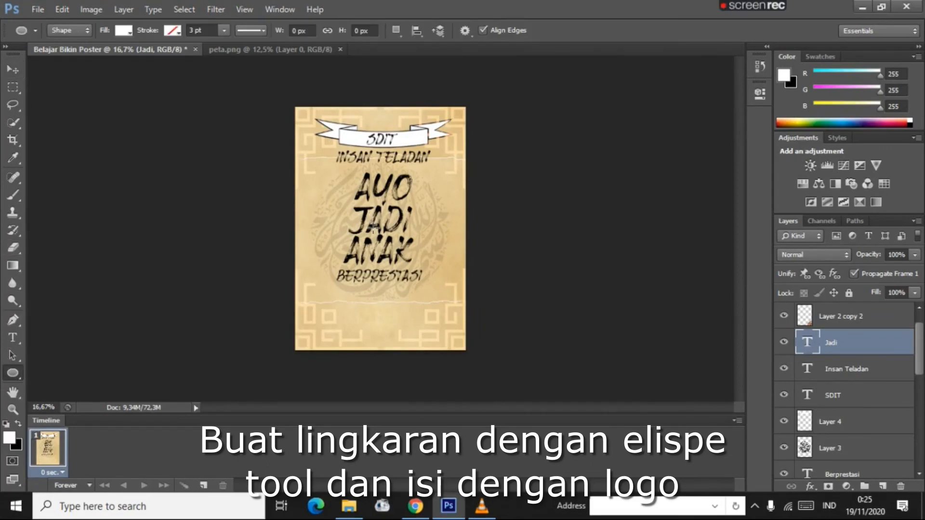
left_click_drag(359, 305, 389, 323)
left_click(13, 69)
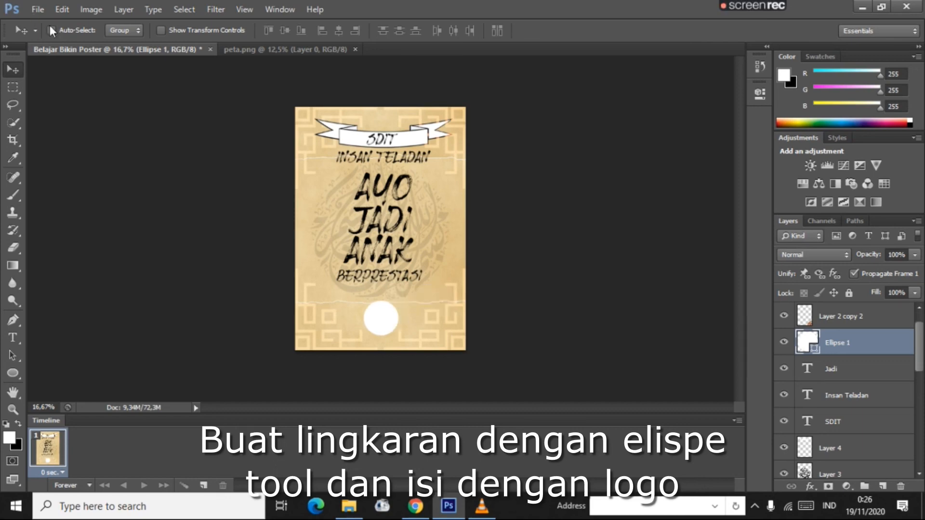
- Open the LOGO SD TERINTEGRASI image from the poster ajis folder
left_click(37, 9)
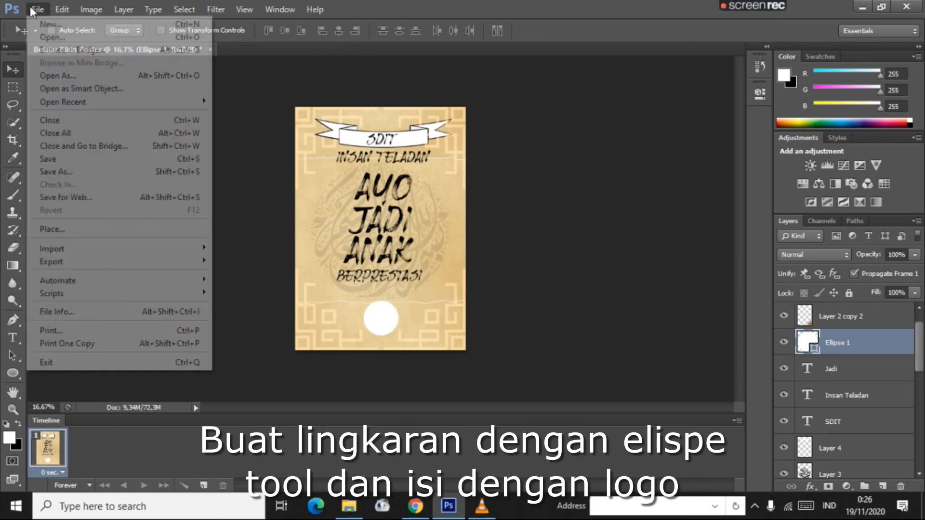
left_click(62, 39)
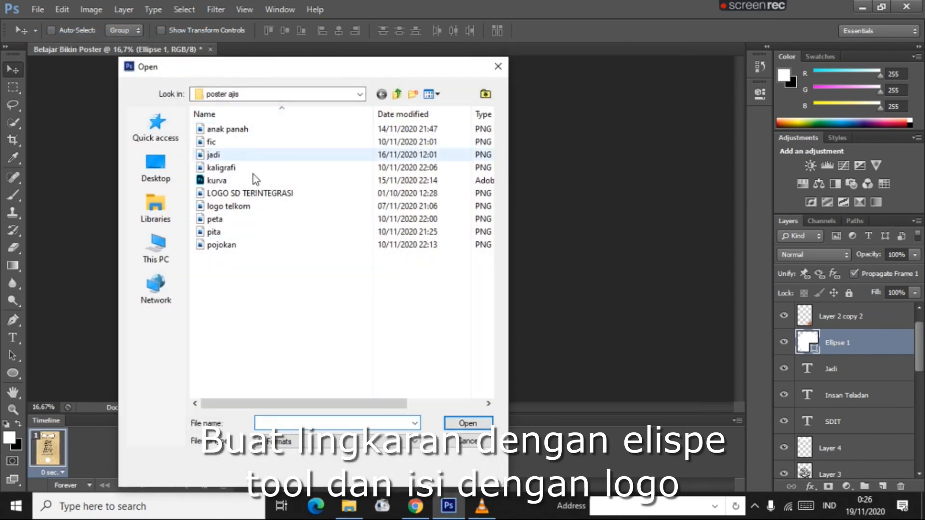
left_click(264, 195)
left_click(478, 424)
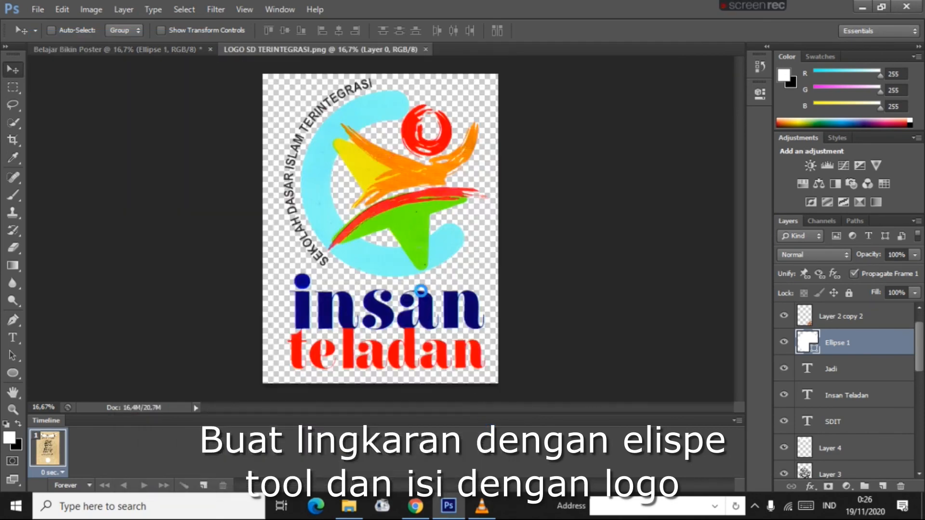
- Bring the logo into the poster, scale it to about 14% width and 10% height, and place it over the white circle
mouse_move(402, 250)
left_mouse_down()
mouse_move(154, 51)
mouse_move(404, 259)
mouse_move(403, 248)
left_mouse_up()
key("ctrl+t")
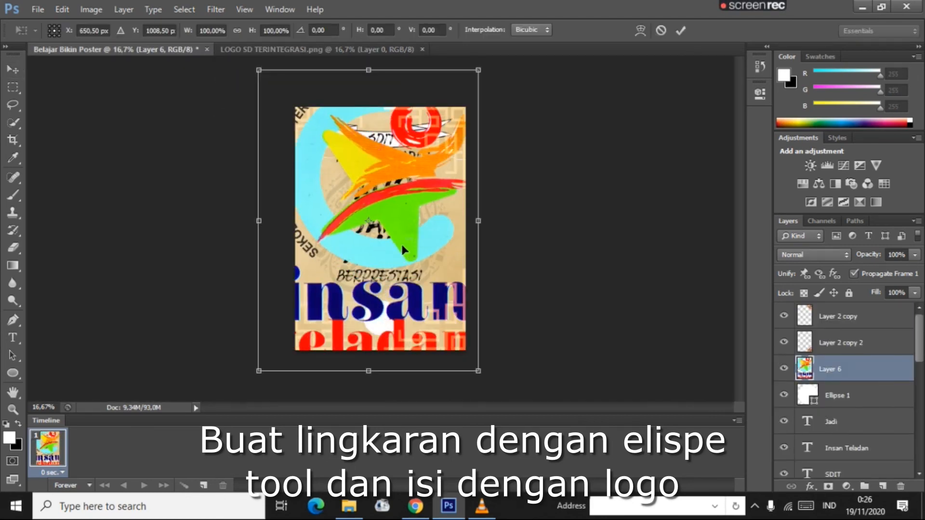
left_click_drag(479, 370, 287, 99)
left_click(13, 70)
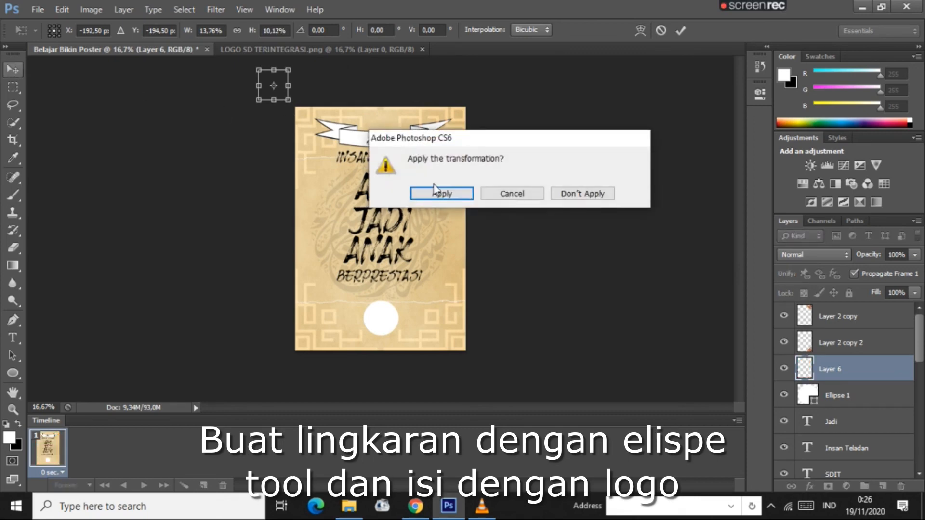
left_click(447, 191)
left_click_drag(279, 91, 383, 319)
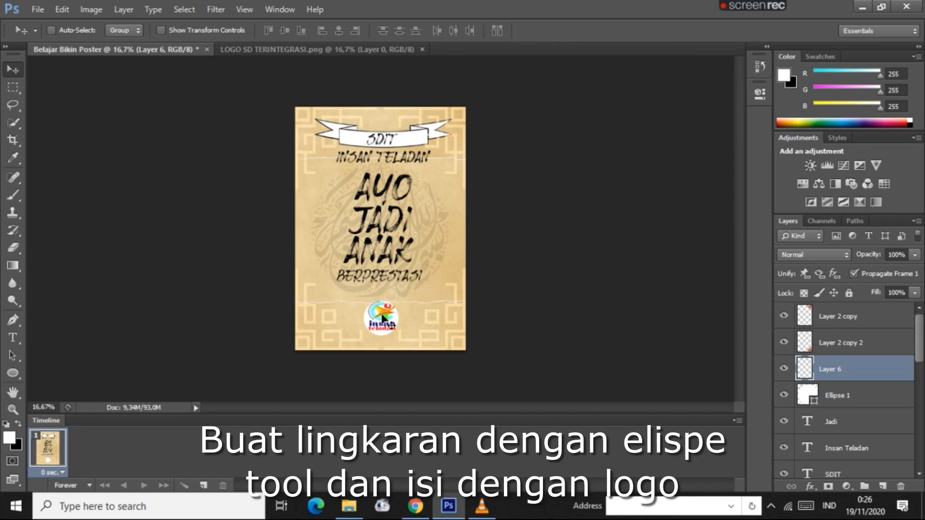
- Reshape the logo to about 84% width and 113% height and centre it within the white circle
key("ctrl+t")
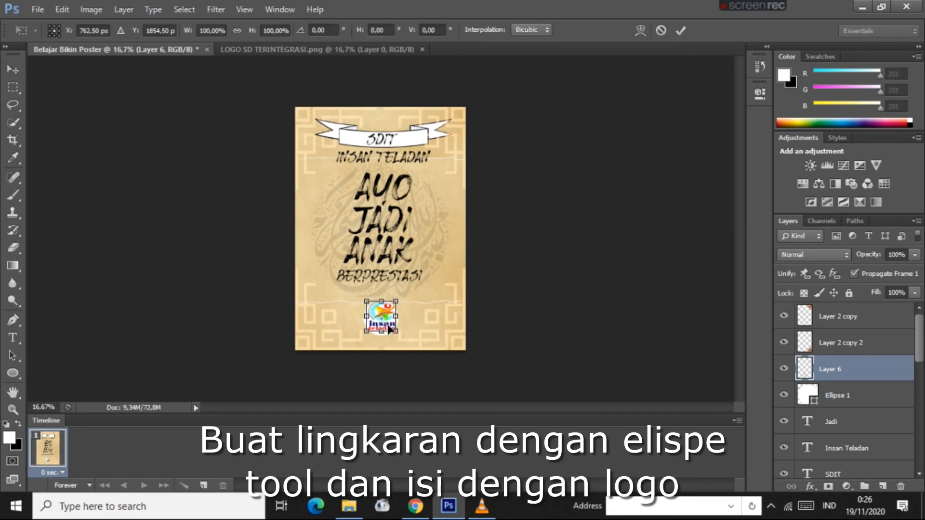
left_click_drag(382, 332, 395, 331)
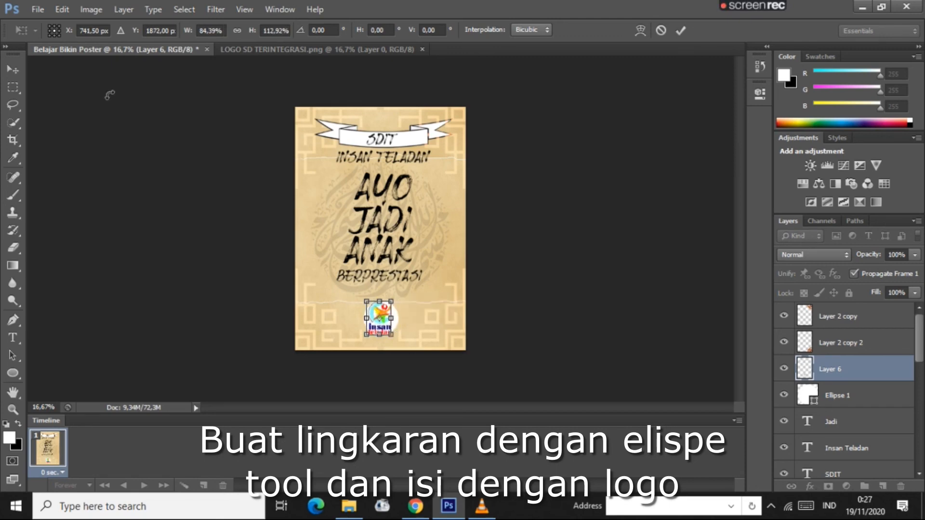
left_click(19, 75)
left_click(434, 192)
left_click_drag(384, 320, 389, 321)
- Save the poster as Belajar Bikin Poster.psd in Photoshop format on Local Disk (E:), with Maximize Compatibility on
left_click(38, 9)
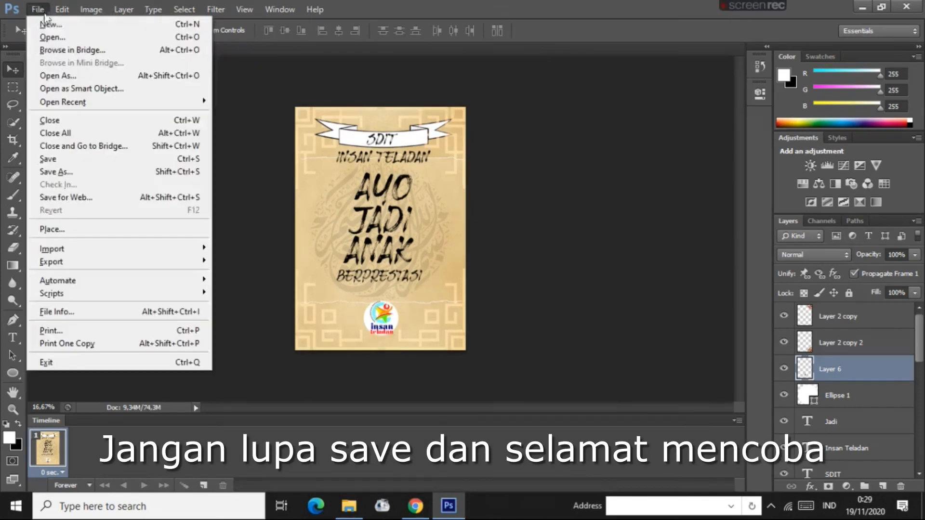
left_click(89, 172)
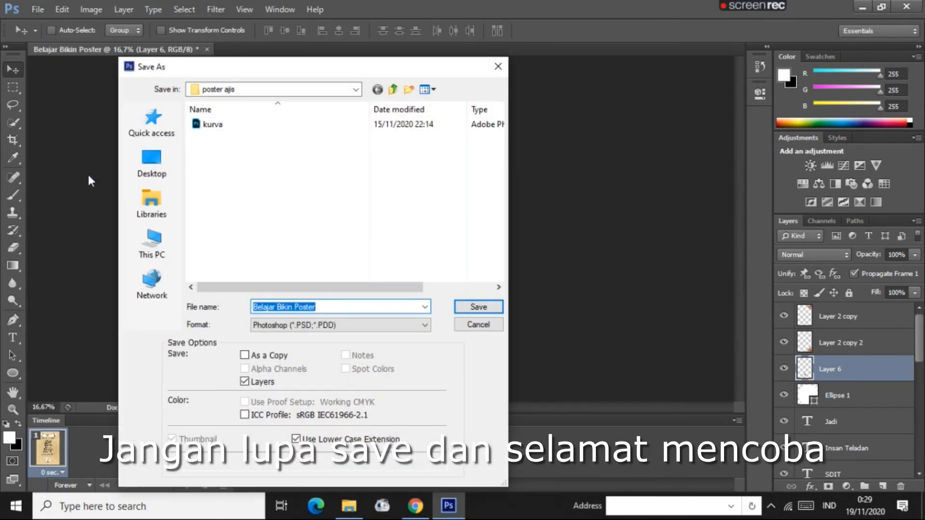
left_click(151, 204)
left_click(152, 243)
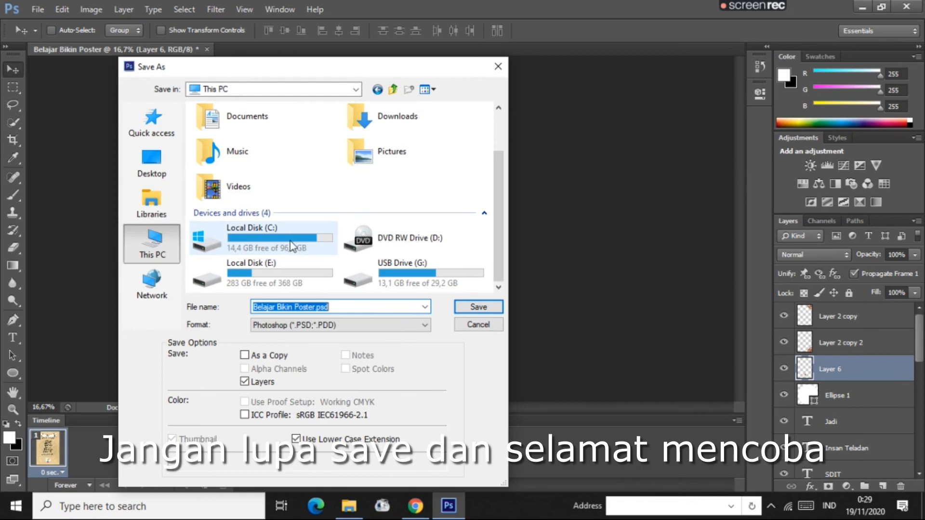
double_click(294, 263)
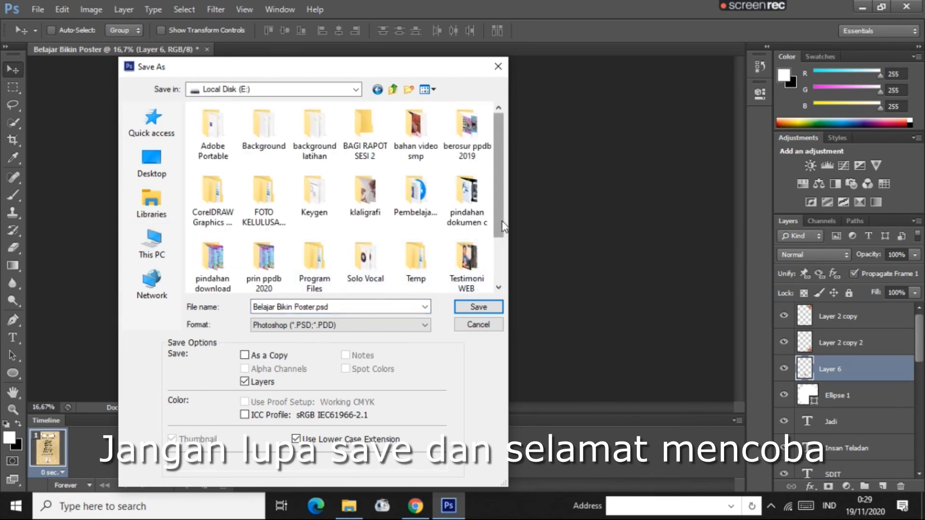
left_click(477, 307)
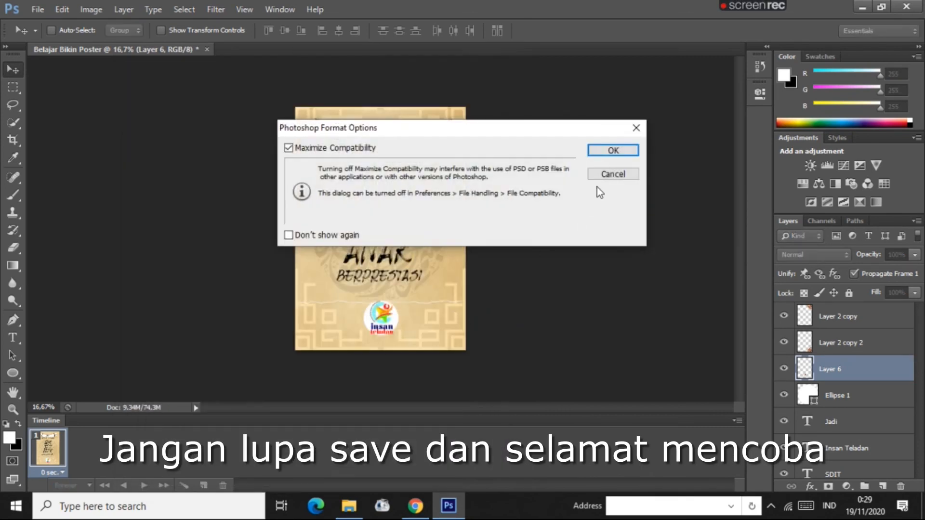
left_click(604, 152)
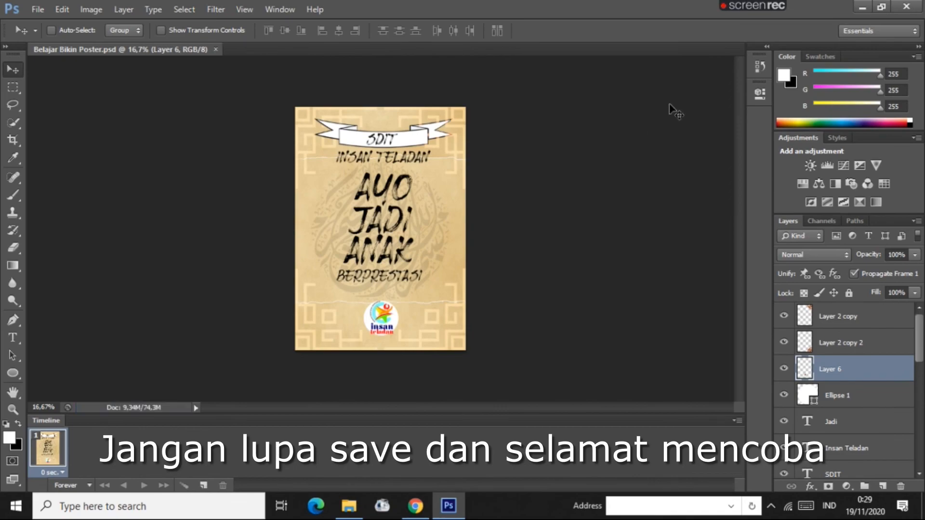